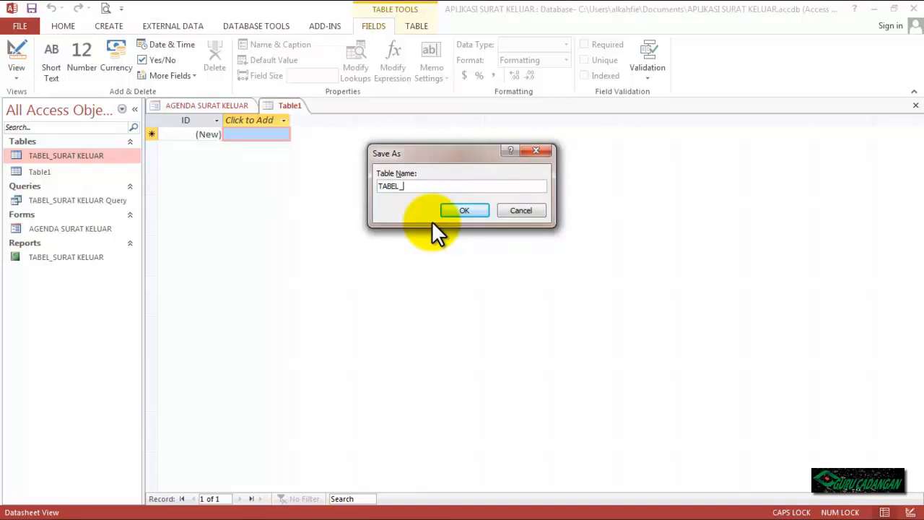
Step: Save the new table as TABEL_SURATMASUK and switch it to Design View
{"action": "type", "text": "SURATMASUK"}
{"action": "left_click", "coordinate": [456, 215]}
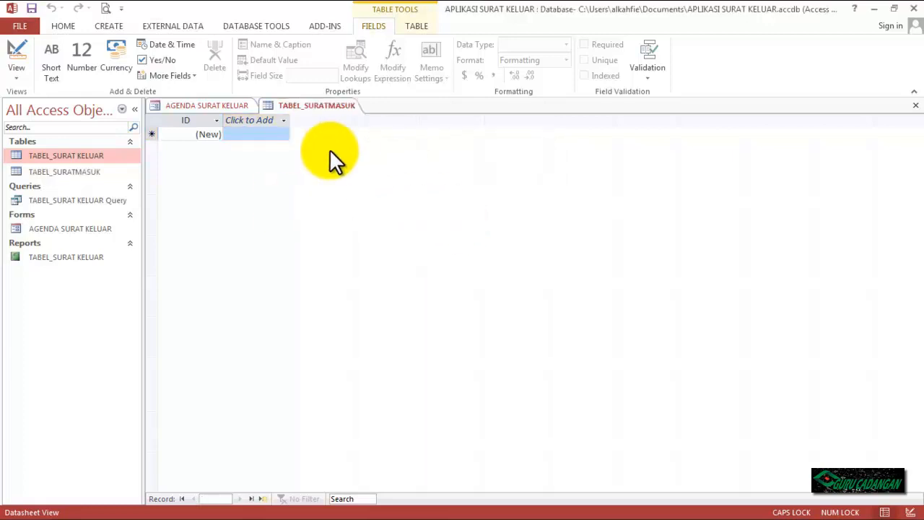
{"action": "right_click", "coordinate": [309, 104]}
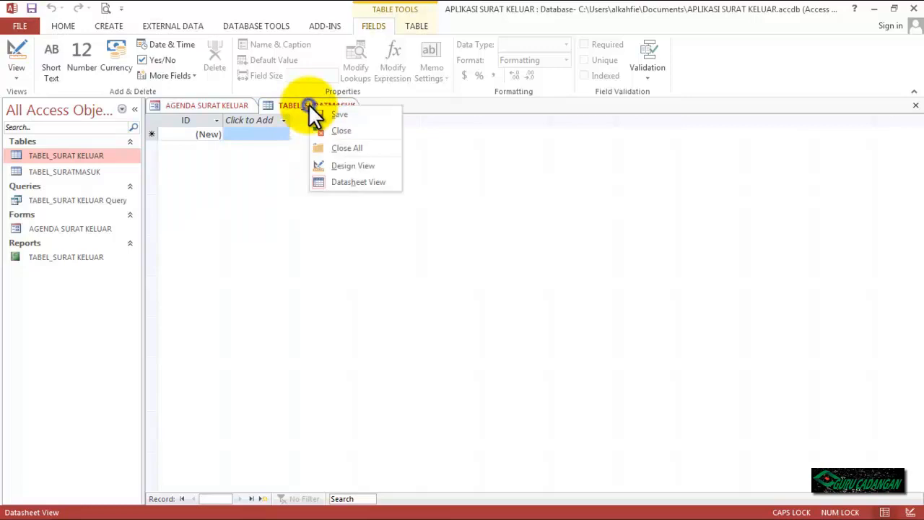
{"action": "left_click", "coordinate": [344, 165]}
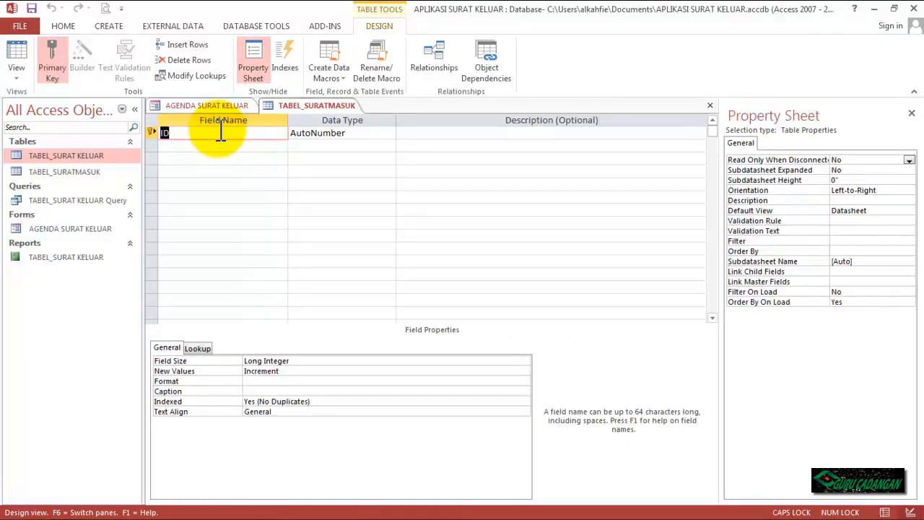
Step: Rename the ID field to NO URUT and add a Short Text field named NO SURAT
{"action": "type", "text": "NO URUT"}
{"action": "key", "text": "Tab"}
{"action": "key", "text": "Tab"}
{"action": "key", "text": "Tab"}
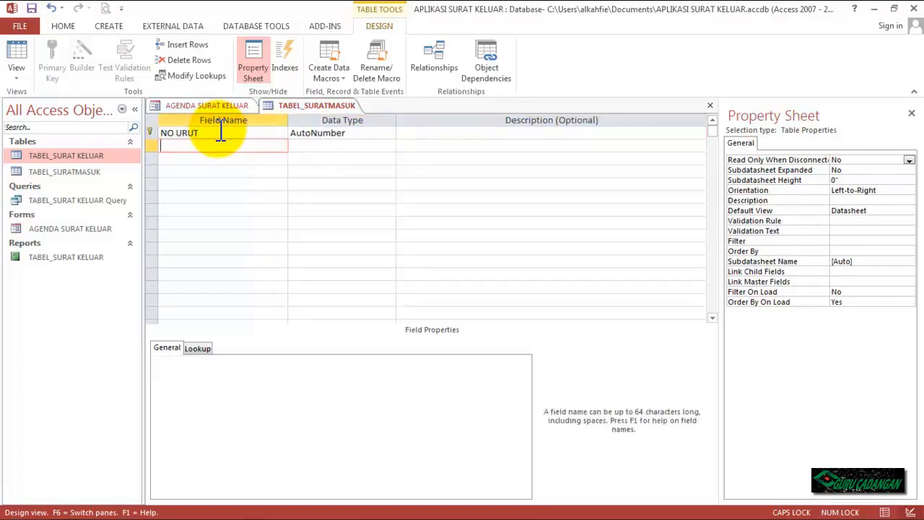
{"action": "type", "text": "NO SURAT"}
{"action": "key", "text": "Tab"}
{"action": "key", "text": "Tab"}
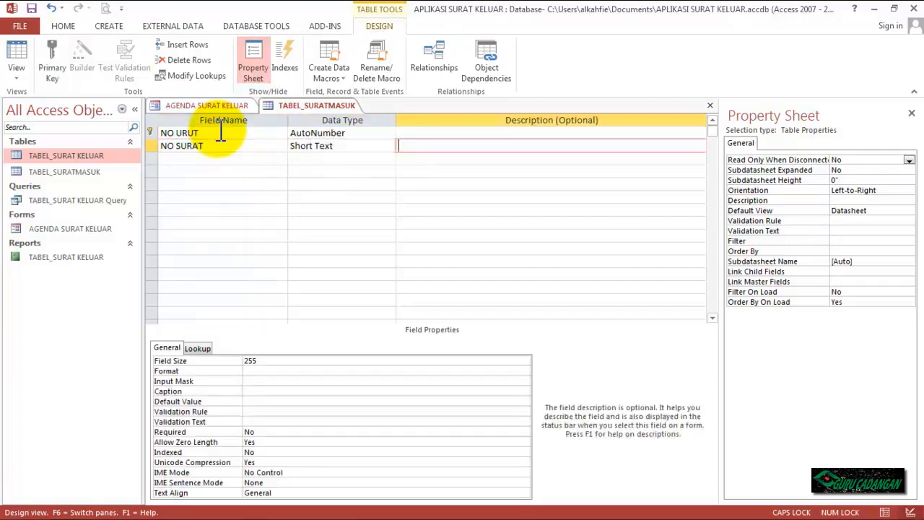
{"action": "key", "text": "Tab"}
Step: Add the fields TANGGAL SURAT and TANGGAL DITERIMA below NO SURAT, keeping the default data type
{"action": "type", "text": "TANGGAL SURAT"}
{"action": "key", "text": "Tab"}
{"action": "key", "text": "Tab"}
{"action": "key", "text": "Tab"}
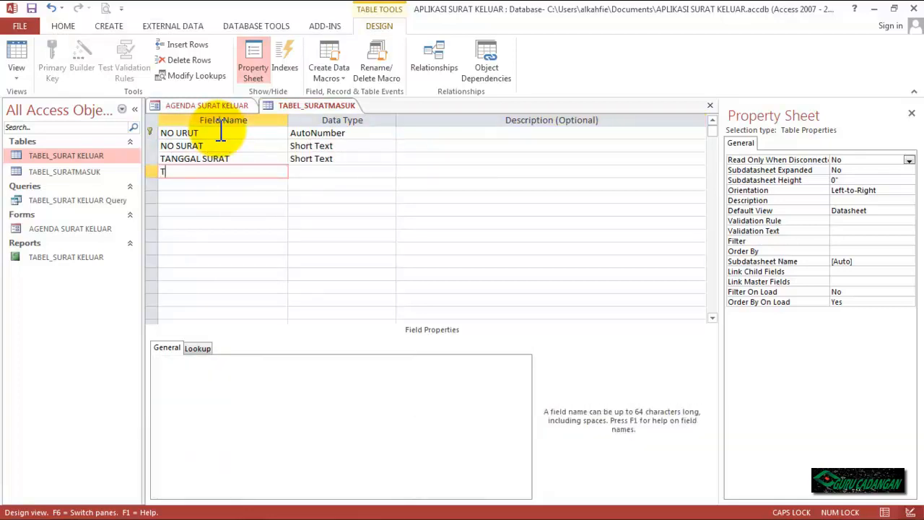
{"action": "type", "text": "TANGGAL DITERIMA"}
{"action": "key", "text": "Tab"}
{"action": "key", "text": "Tab"}
{"action": "key", "text": "Tab"}
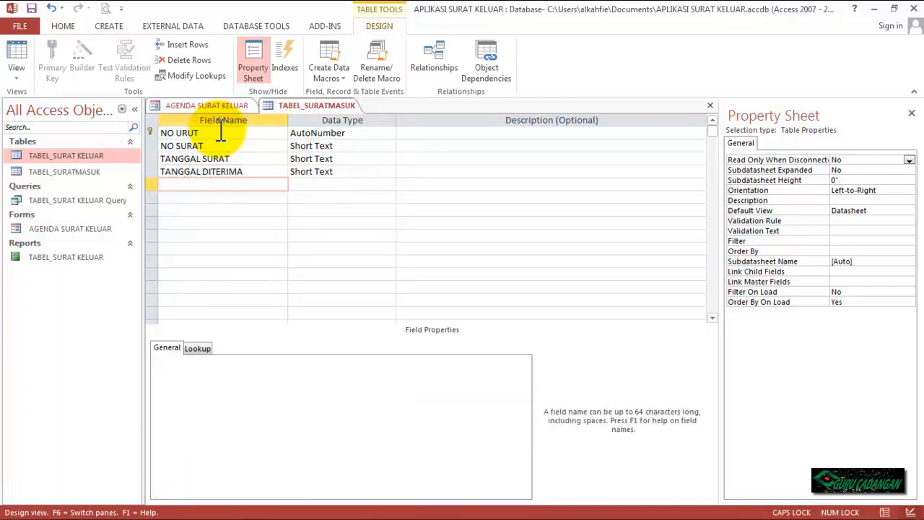
Step: Add the Short Text fields PENGIRIM and PERIHAL below TANGGAL DITERIMA
{"action": "type", "text": "PENGIRIM"}
{"action": "key", "text": "Tab"}
{"action": "key", "text": "Tab"}
{"action": "key", "text": "Tab"}
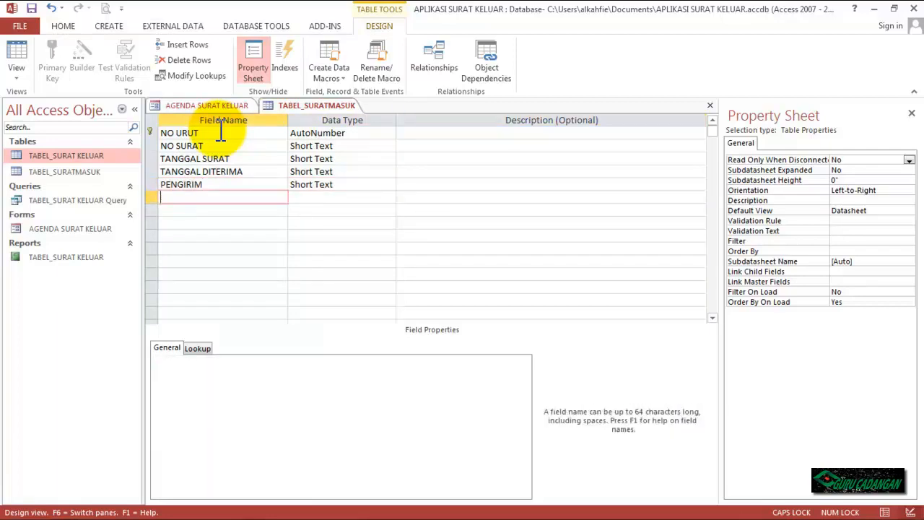
{"action": "type", "text": "PERIHAL"}
{"action": "key", "text": "Tab"}
{"action": "key", "text": "Tab"}
{"action": "key", "text": "Tab"}
Step: Add the fields SIFAT and LAMPIRAN at the end of the field list, keeping the default data type
{"action": "type", "text": "SIFAT"}
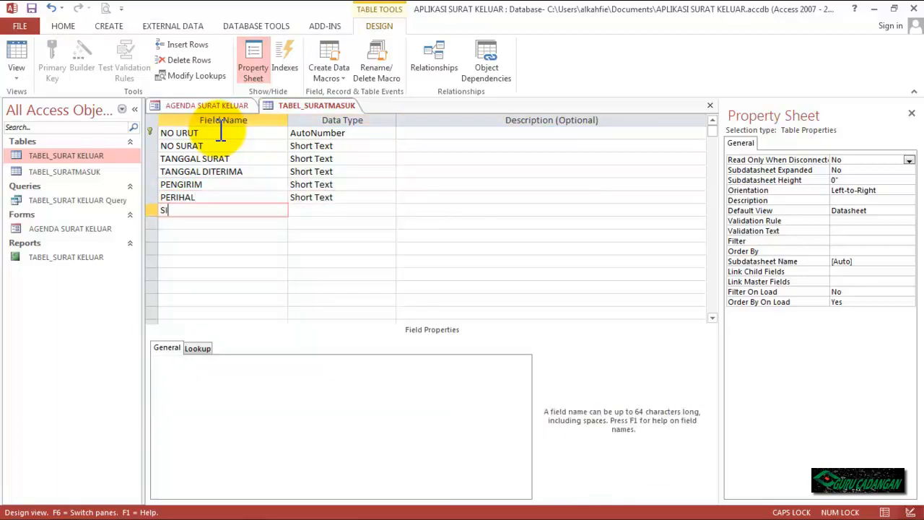
{"action": "key", "text": "Tab"}
{"action": "key", "text": "Tab"}
{"action": "key", "text": "Tab"}
{"action": "type", "text": "LAMPIRAN"}
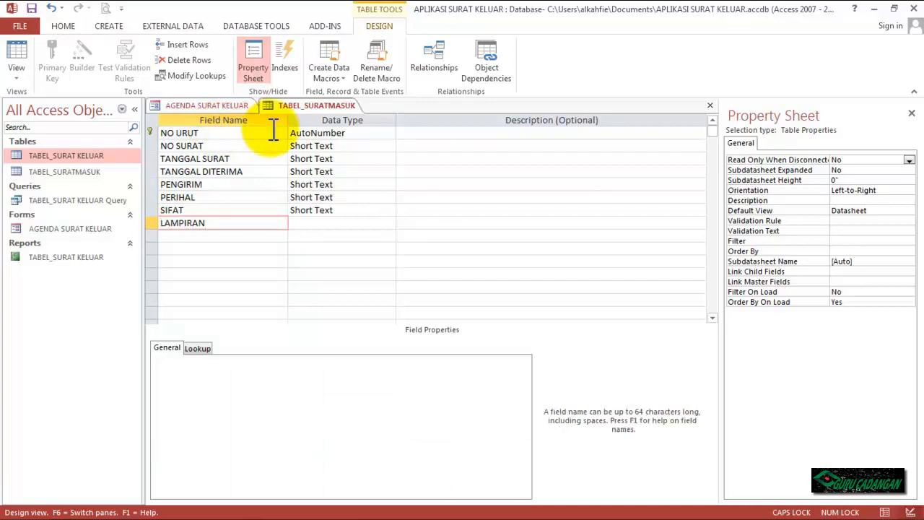
{"action": "left_click", "coordinate": [326, 247]}
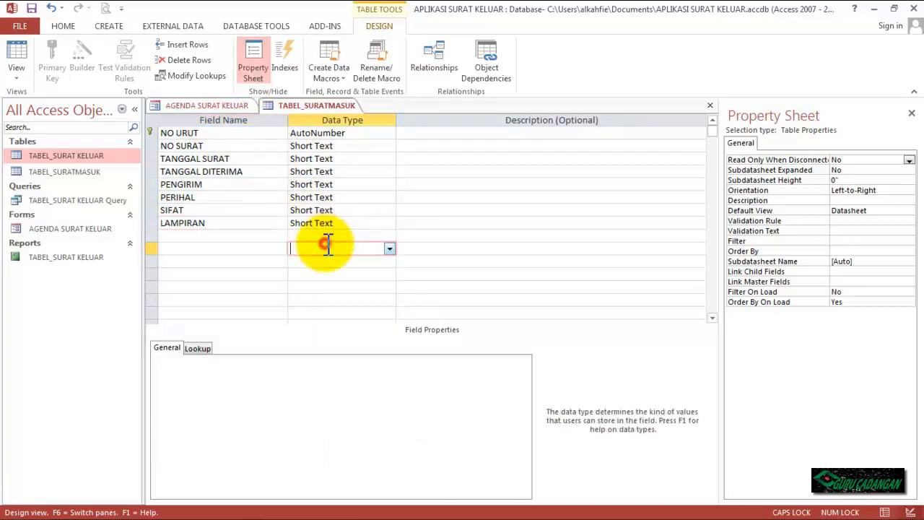
Step: Set the data type of the TANGGAL SURAT and TANGGAL DITERIMA fields to Date/Time
{"action": "left_click", "coordinate": [234, 146]}
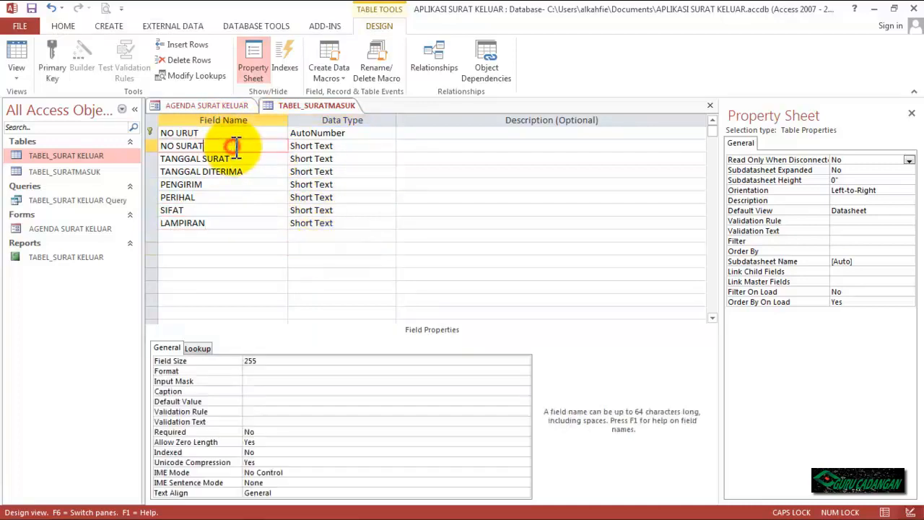
{"action": "left_click", "coordinate": [347, 147]}
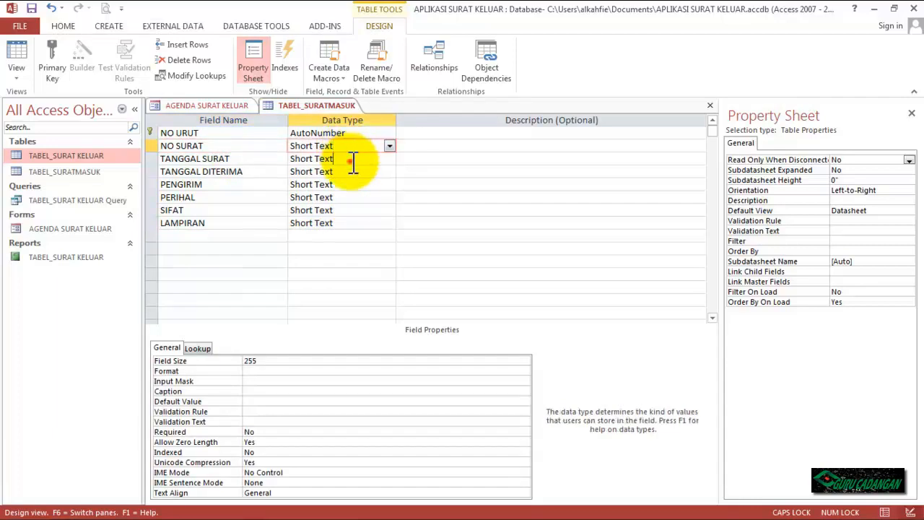
{"action": "left_click", "coordinate": [350, 160]}
{"action": "left_click", "coordinate": [388, 158]}
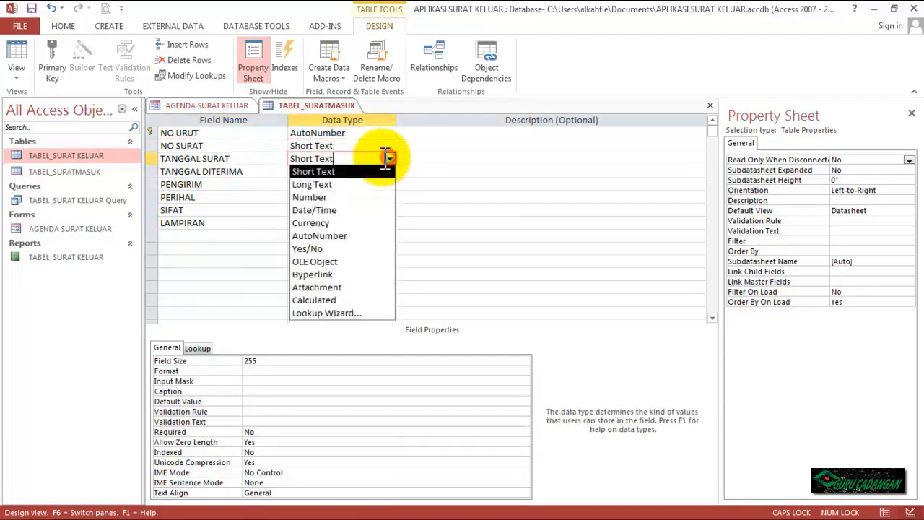
{"action": "left_click", "coordinate": [348, 210]}
{"action": "left_click", "coordinate": [316, 174]}
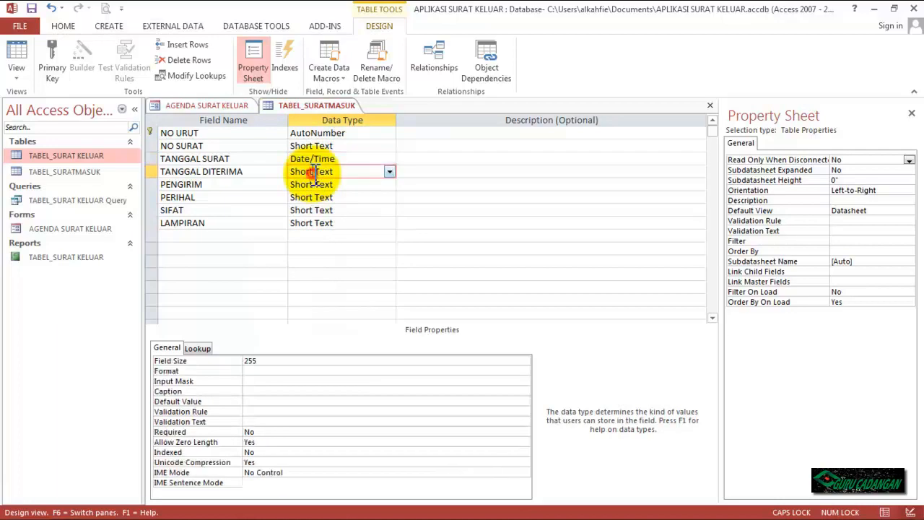
{"action": "left_click", "coordinate": [390, 172]}
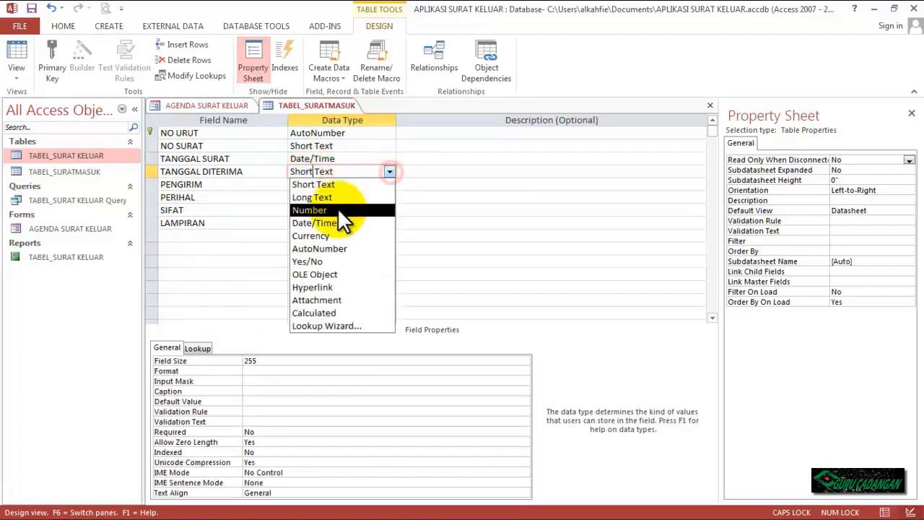
{"action": "left_click", "coordinate": [333, 223]}
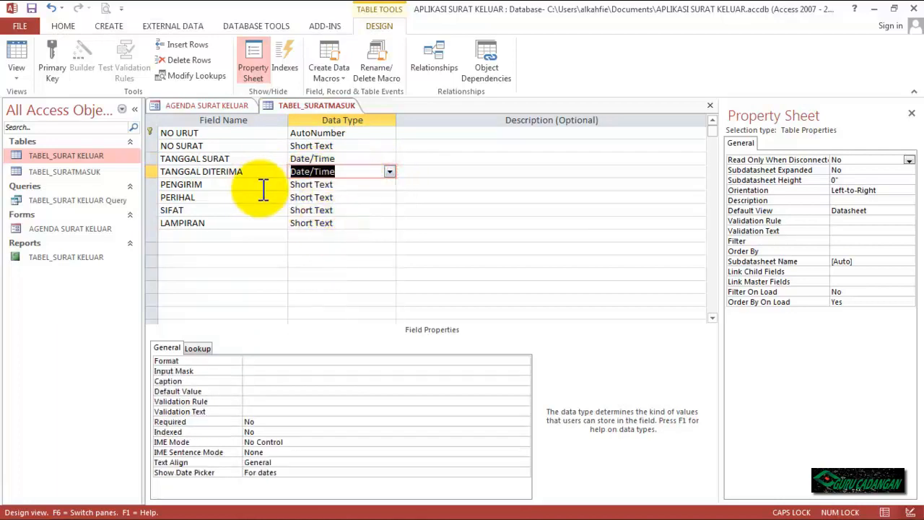
Step: Start the Lookup Wizard for the SIFAT field and choose to type in the values
{"action": "left_click", "coordinate": [265, 198]}
{"action": "left_click", "coordinate": [311, 210]}
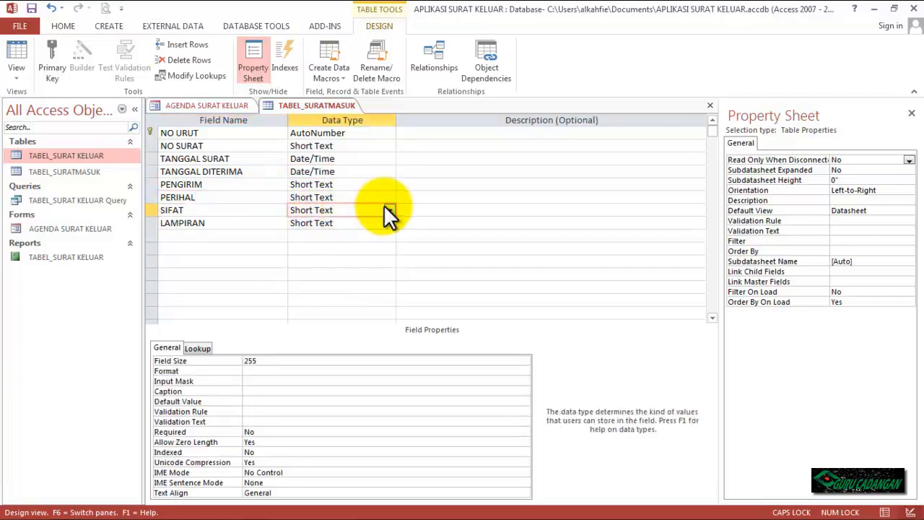
{"action": "left_click", "coordinate": [389, 210]}
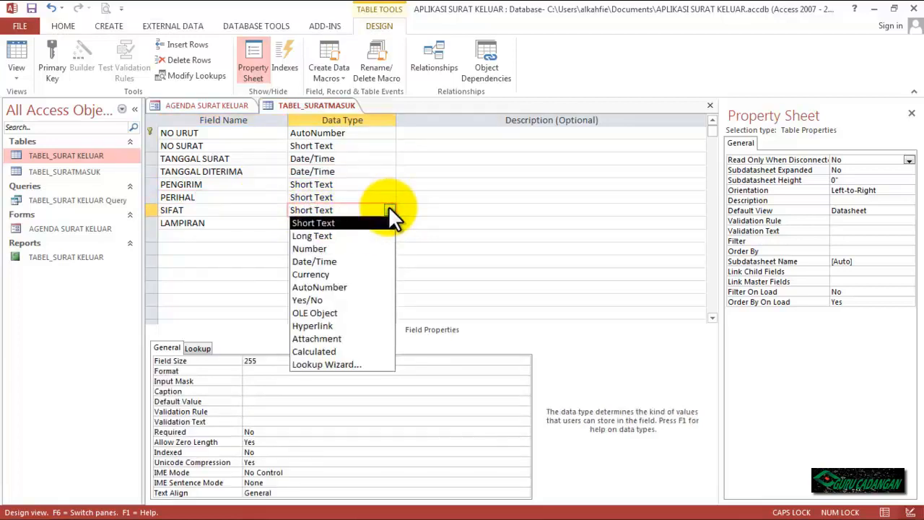
{"action": "left_click", "coordinate": [344, 362]}
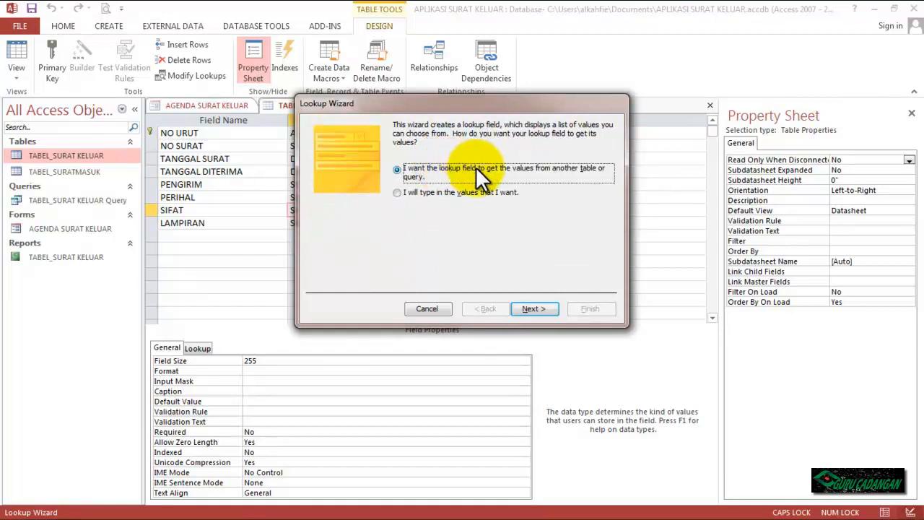
{"action": "left_click", "coordinate": [398, 193]}
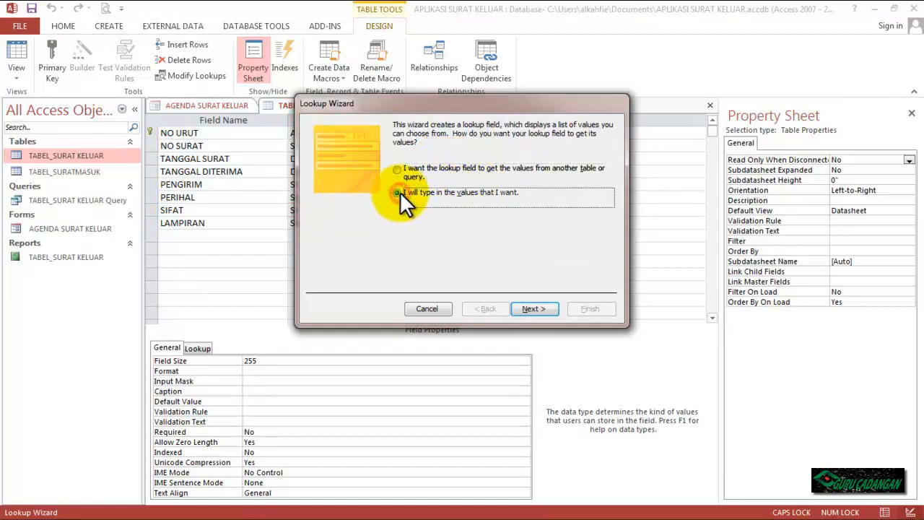
{"action": "left_click", "coordinate": [531, 306]}
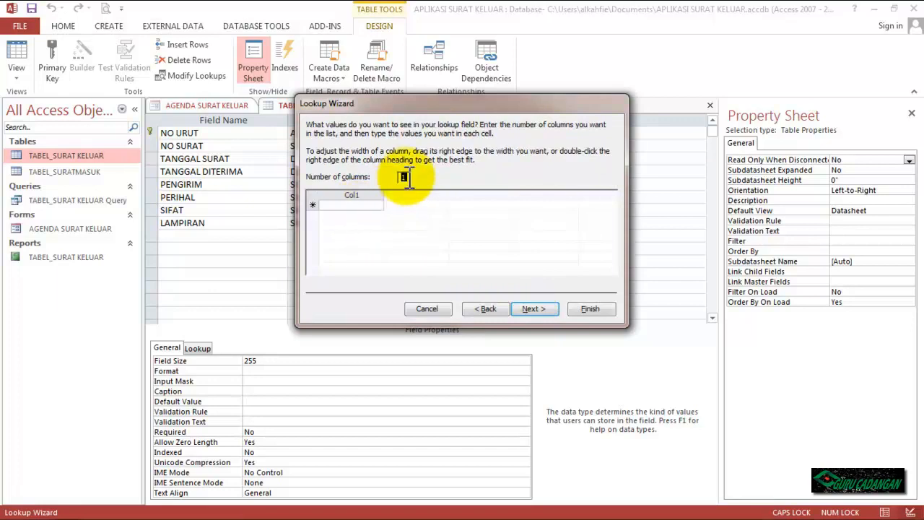
Step: Enter RAHASIA and UMUM as one-column lookup values for SIFAT, and finish the lookup with multiple values allowed
{"action": "type", "text": "2"}
{"action": "type", "text": "1"}
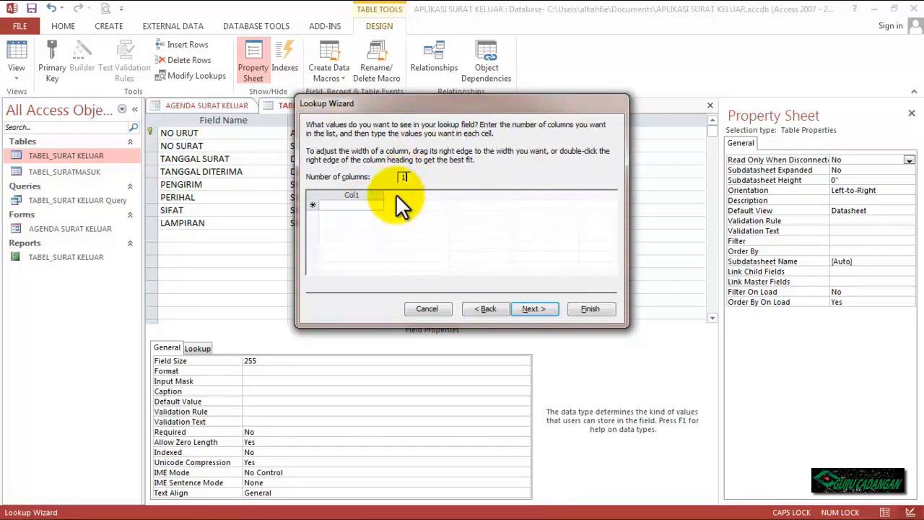
{"action": "left_click", "coordinate": [371, 206]}
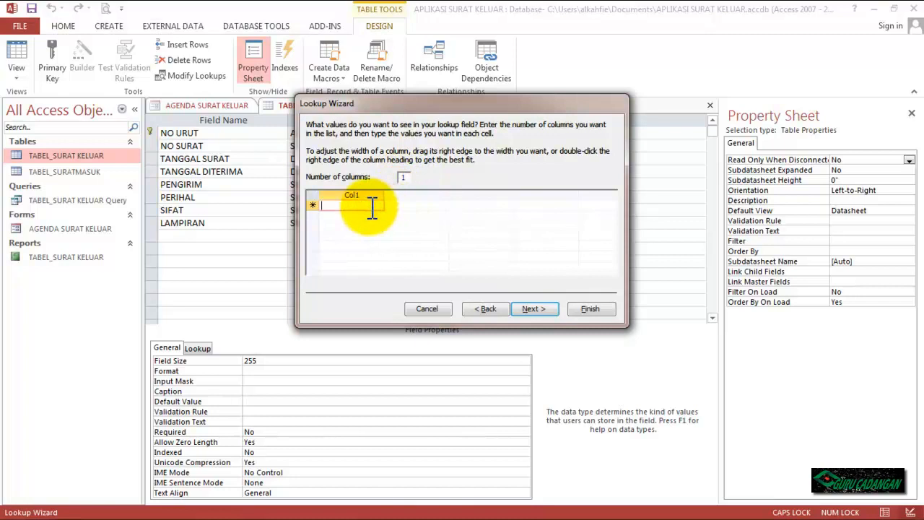
{"action": "type", "text": "RAHASIA"}
{"action": "key", "text": "Tab"}
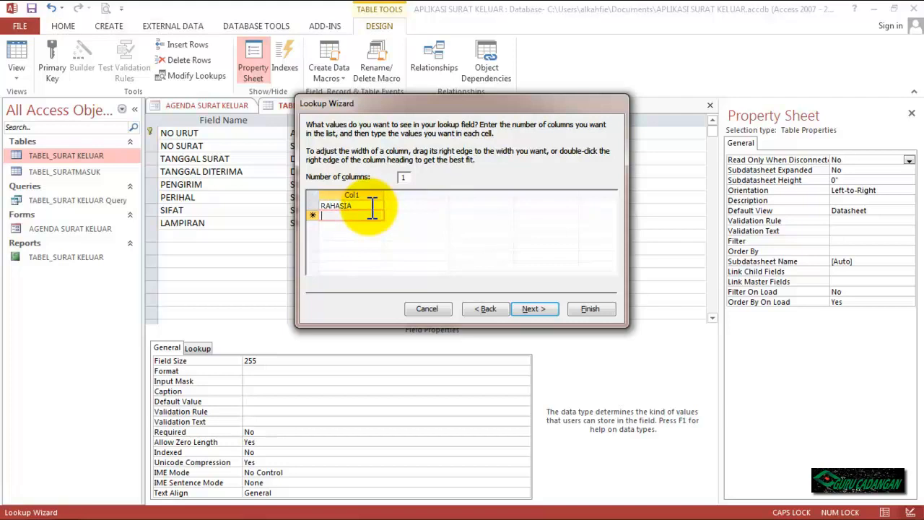
{"action": "type", "text": "UMUM"}
{"action": "left_click", "coordinate": [533, 308]}
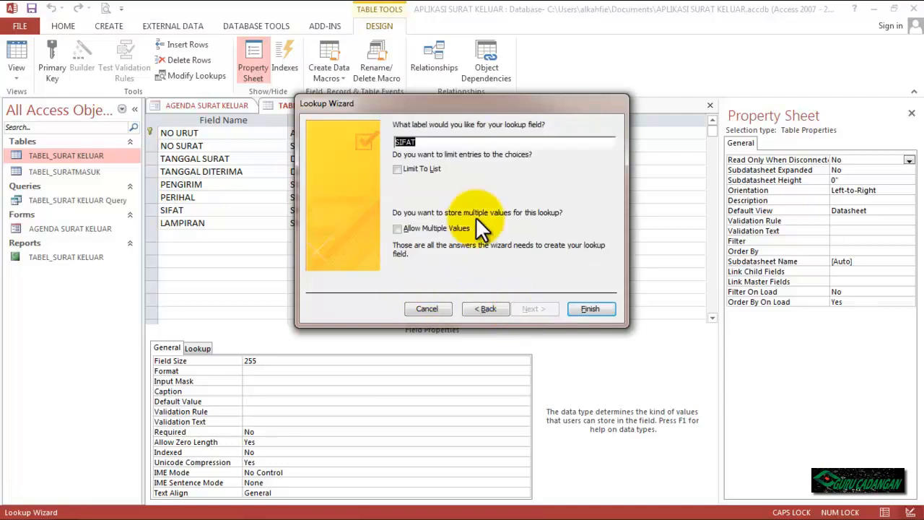
{"action": "left_click", "coordinate": [420, 227]}
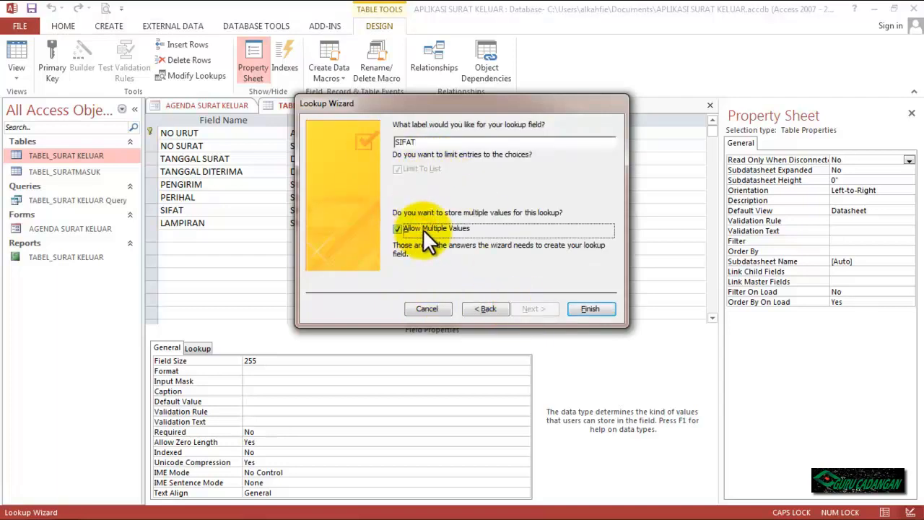
{"action": "left_click", "coordinate": [590, 308]}
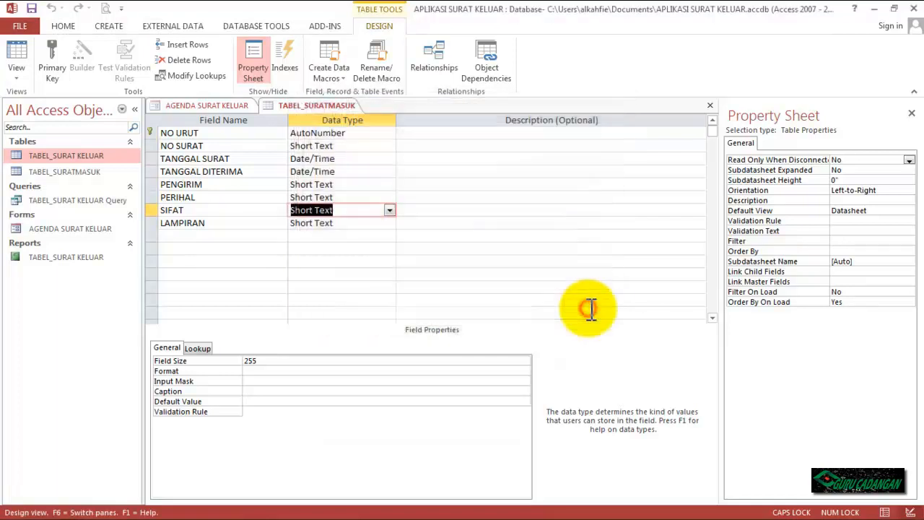
Step: Set the data type of the LAMPIRAN field to Attachment
{"action": "left_click", "coordinate": [365, 223]}
{"action": "left_click", "coordinate": [391, 223]}
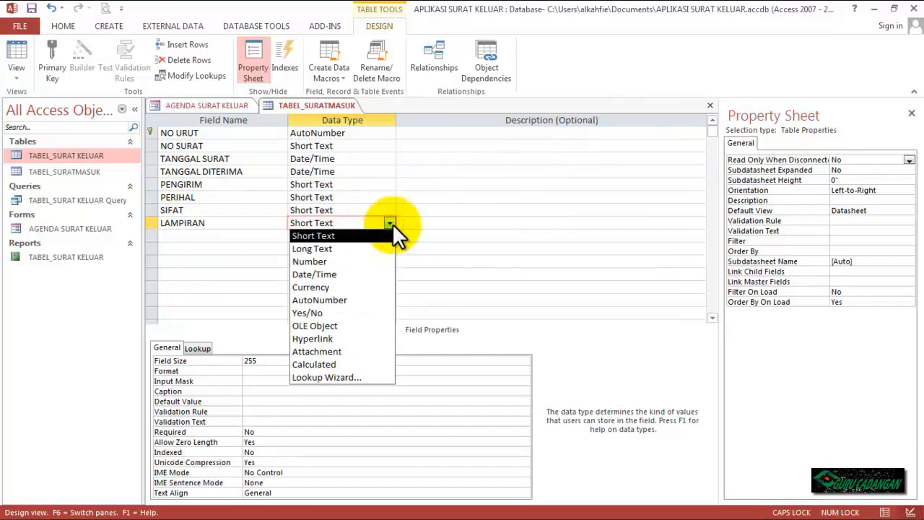
{"action": "left_click", "coordinate": [345, 352]}
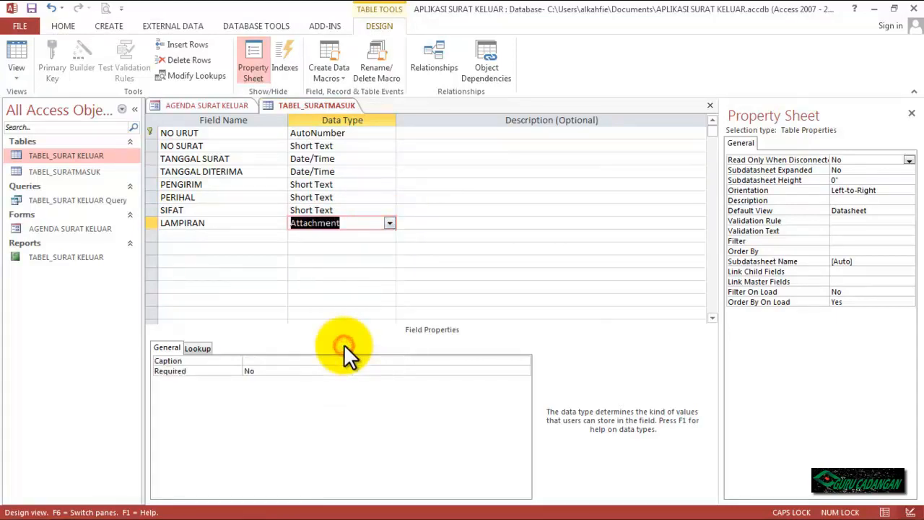
{"action": "left_click", "coordinate": [352, 248]}
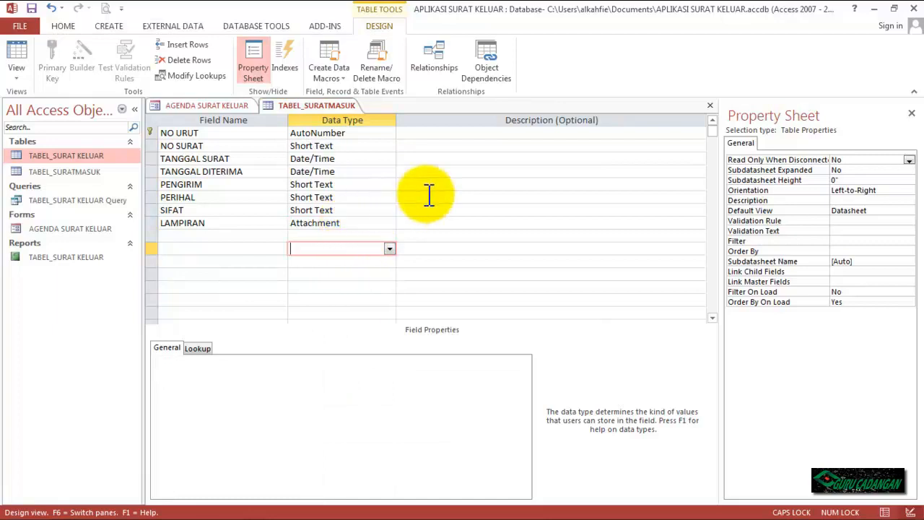
Step: Save the design of TABEL_SURATMASUK and close the table
{"action": "left_click", "coordinate": [315, 103]}
{"action": "right_click", "coordinate": [316, 106]}
{"action": "left_click", "coordinate": [343, 114]}
{"action": "right_click", "coordinate": [337, 103]}
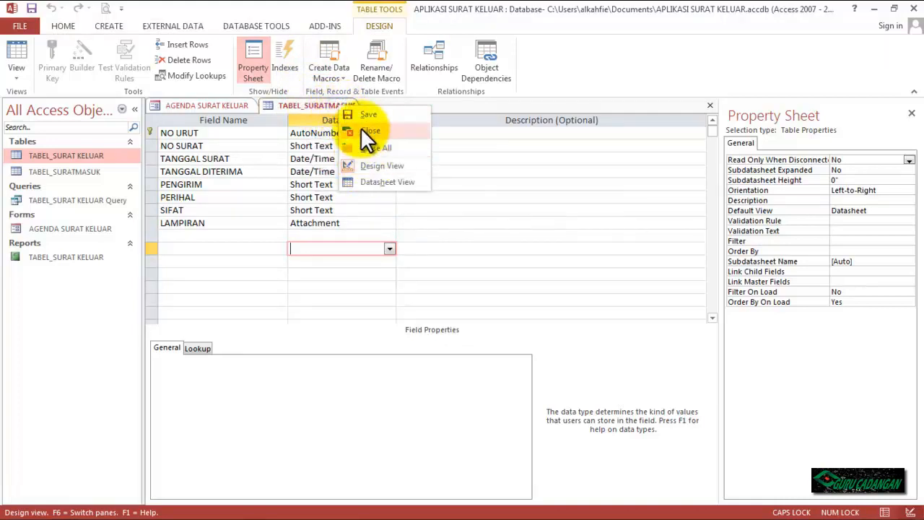
{"action": "left_click", "coordinate": [360, 128]}
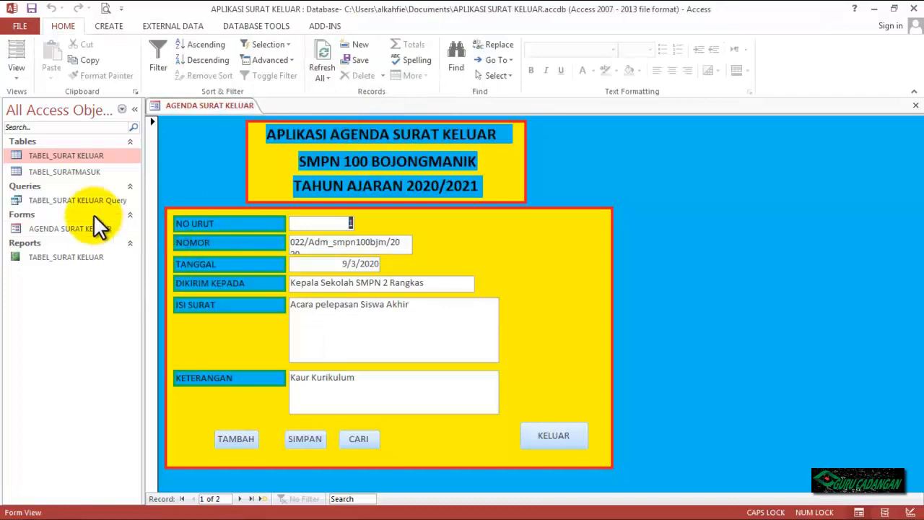
Step: Start a simple query with the Query Wizard and add all fields of TABEL_SURATMASUK to the selected fields
{"action": "left_click", "coordinate": [81, 196]}
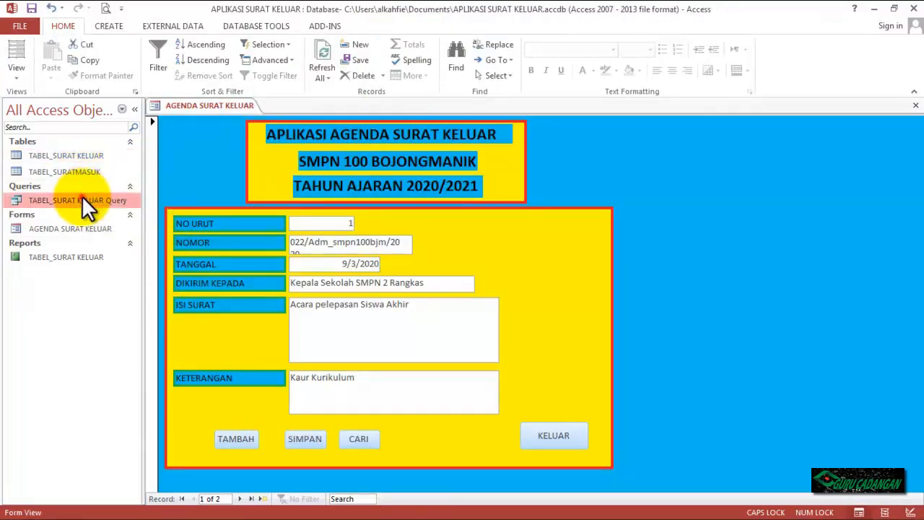
{"action": "left_click", "coordinate": [105, 29]}
{"action": "left_click", "coordinate": [179, 50]}
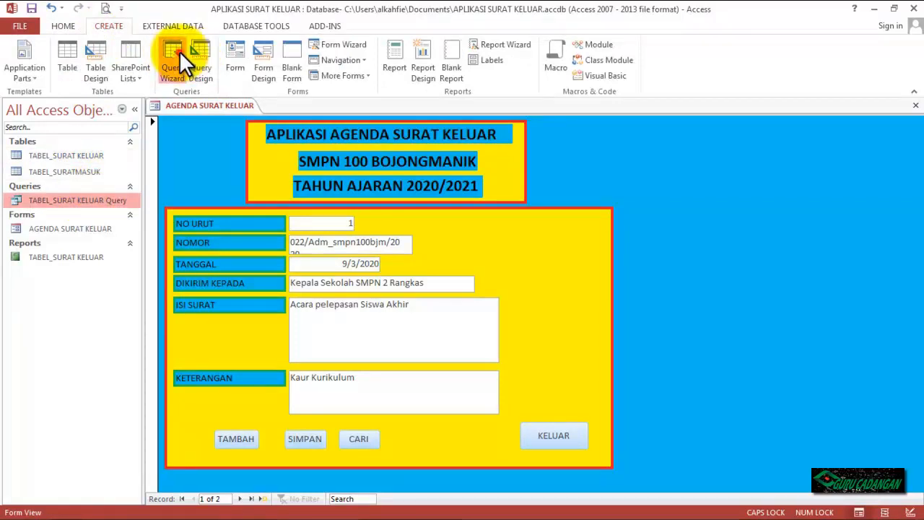
{"action": "left_click", "coordinate": [509, 326]}
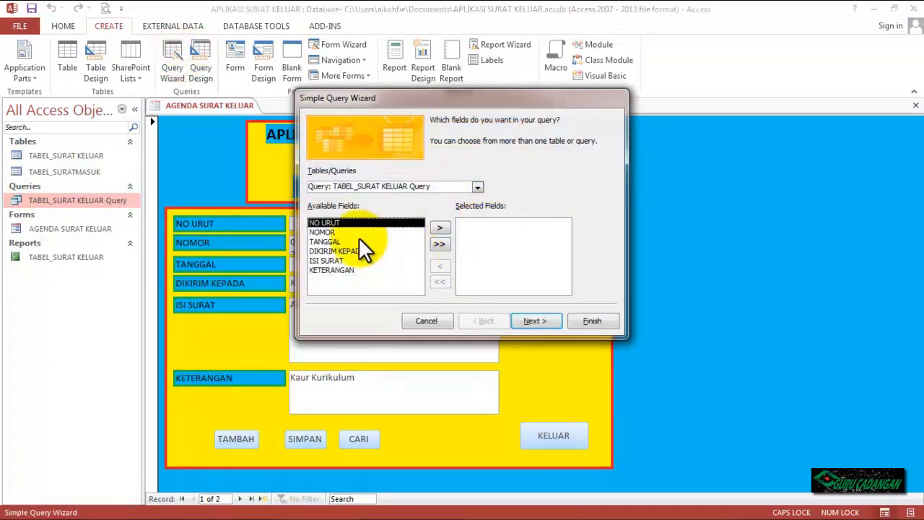
{"action": "left_click", "coordinate": [439, 244]}
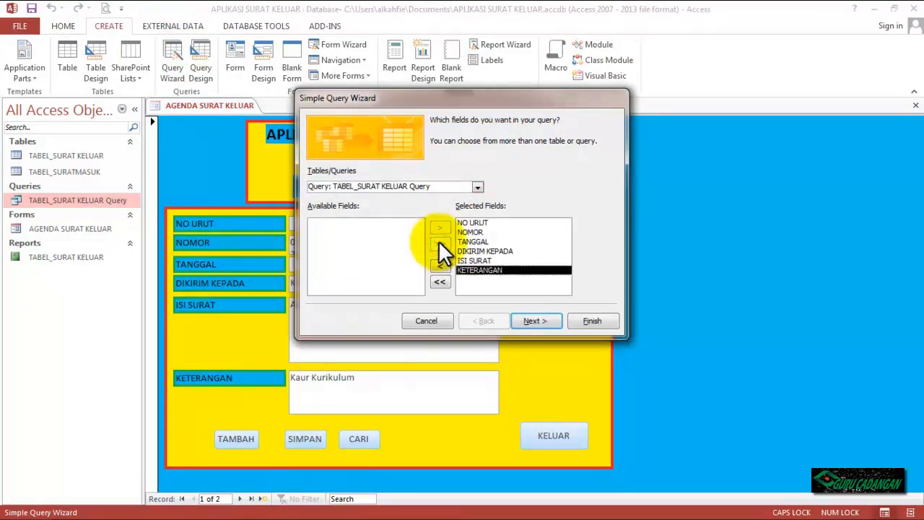
{"action": "left_click", "coordinate": [440, 280]}
{"action": "left_click", "coordinate": [477, 187]}
{"action": "left_click", "coordinate": [409, 207]}
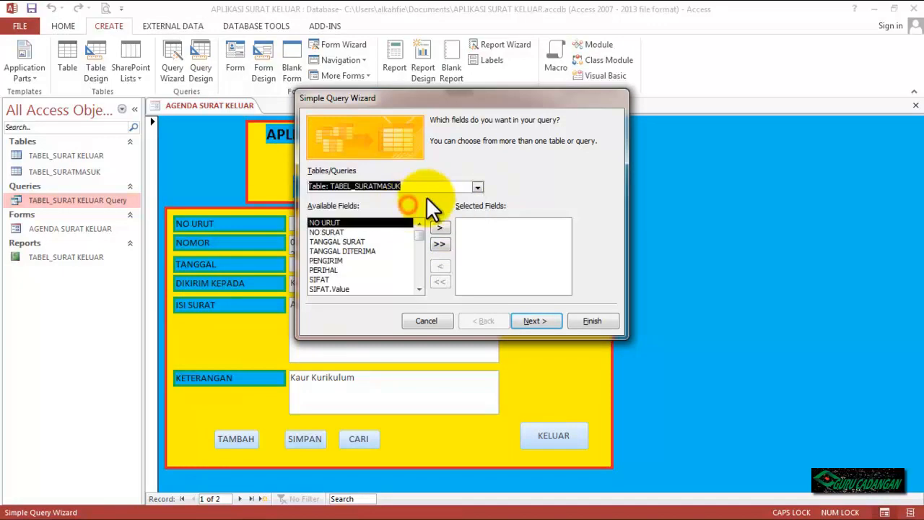
{"action": "left_click", "coordinate": [439, 243]}
Step: Remove SIFAT.Value and the LAMPIRAN sub-fields FileData, FileFlags, FileName, FileTimeStamp, FileType and FileURL from the selection, and finish the query wizard
{"action": "left_click", "coordinate": [477, 232]}
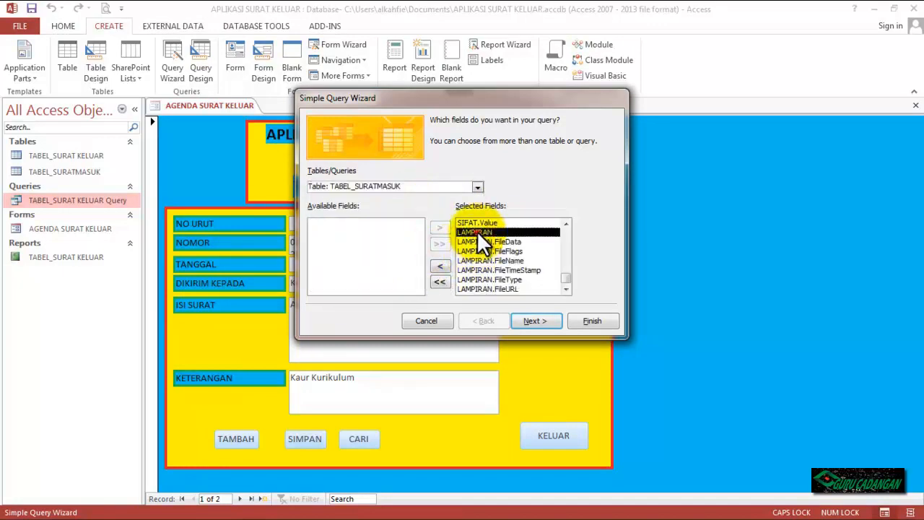
{"action": "left_click", "coordinate": [479, 242]}
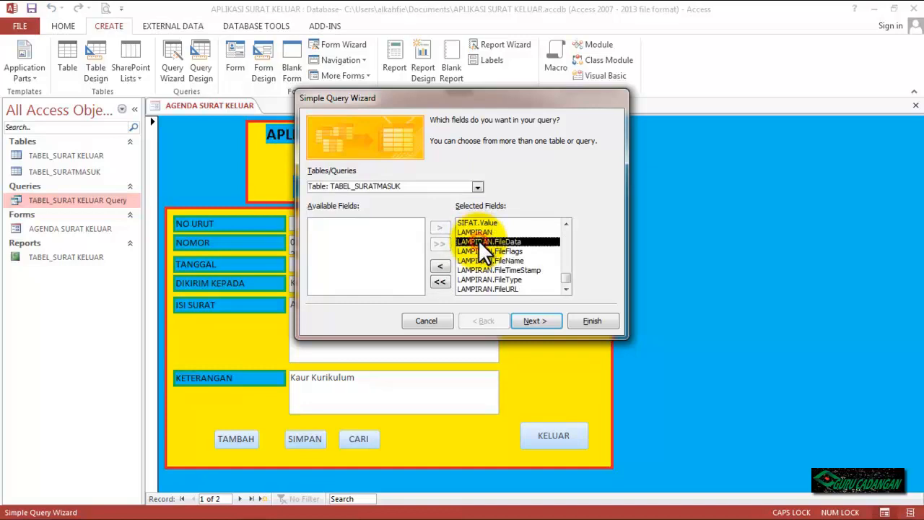
{"action": "left_click", "coordinate": [444, 265]}
{"action": "left_click", "coordinate": [445, 264]}
{"action": "left_click", "coordinate": [446, 264]}
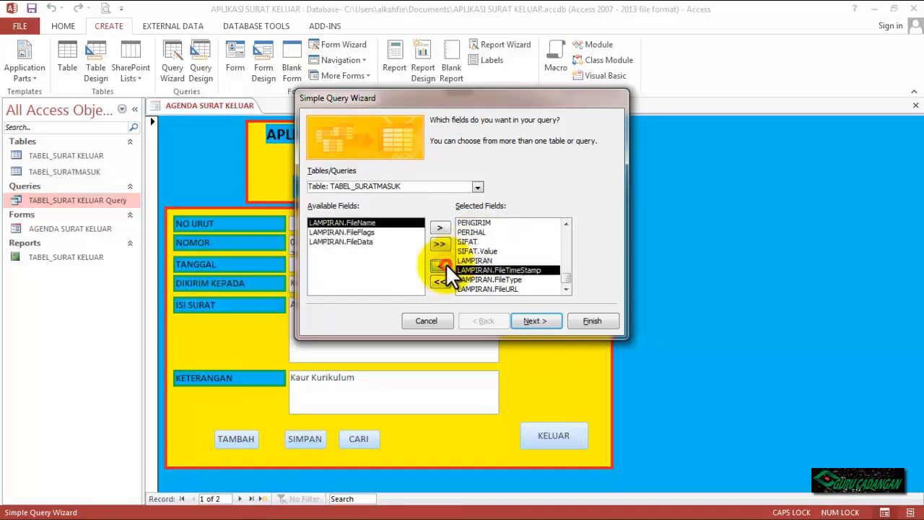
{"action": "left_click", "coordinate": [445, 263]}
{"action": "left_click", "coordinate": [445, 263]}
{"action": "left_click", "coordinate": [446, 264]}
{"action": "left_click", "coordinate": [468, 277]}
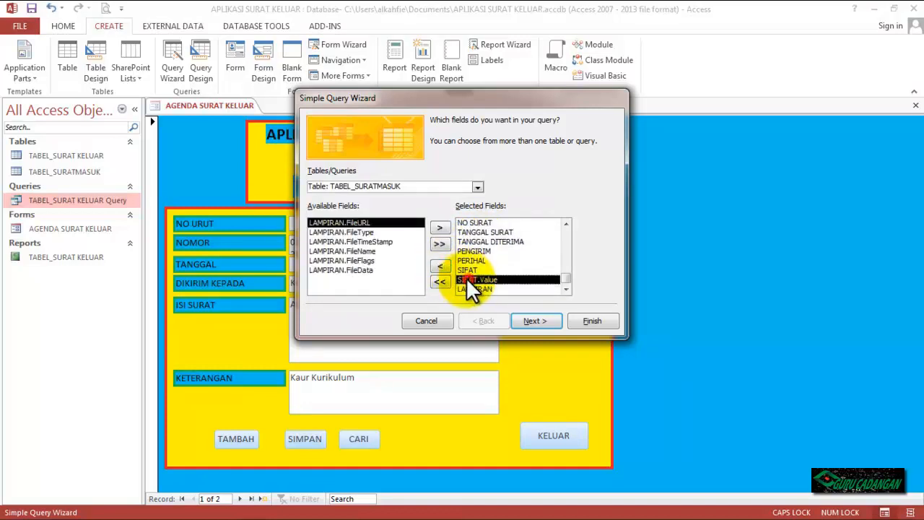
{"action": "left_click", "coordinate": [446, 261]}
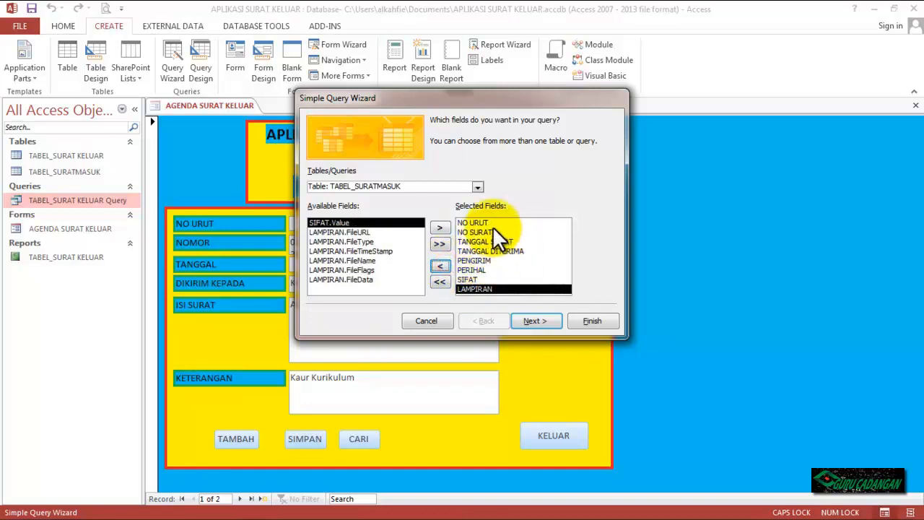
{"action": "left_click", "coordinate": [523, 320]}
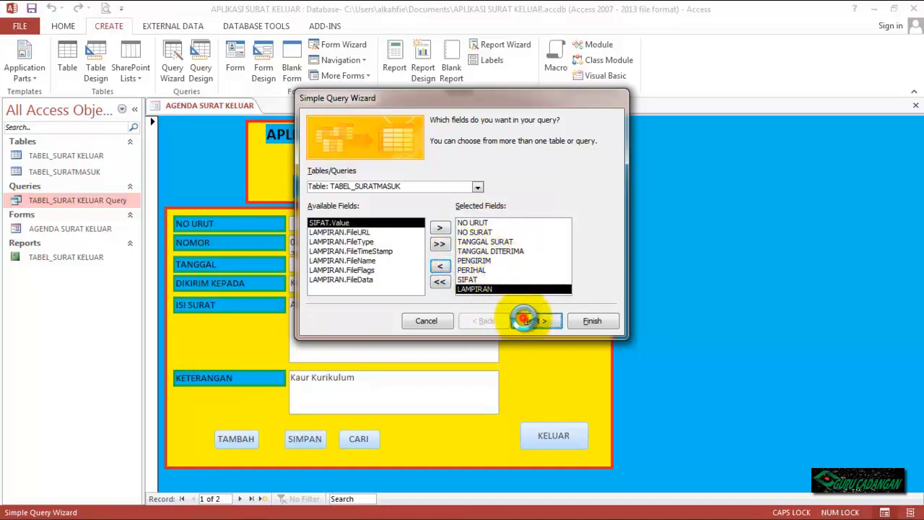
{"action": "left_click", "coordinate": [594, 322]}
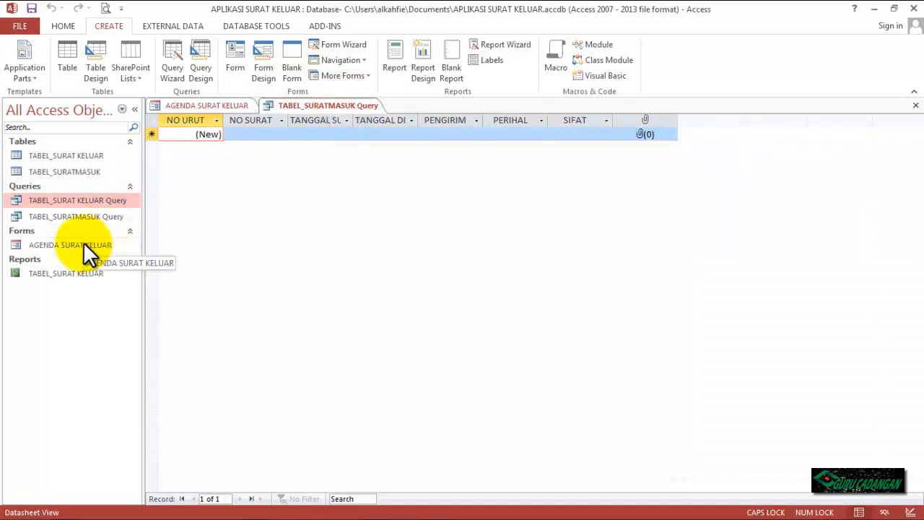
Step: Start the Form Wizard and add all fields of TABEL_SURATMASUK to the selected fields
{"action": "left_click", "coordinate": [336, 45]}
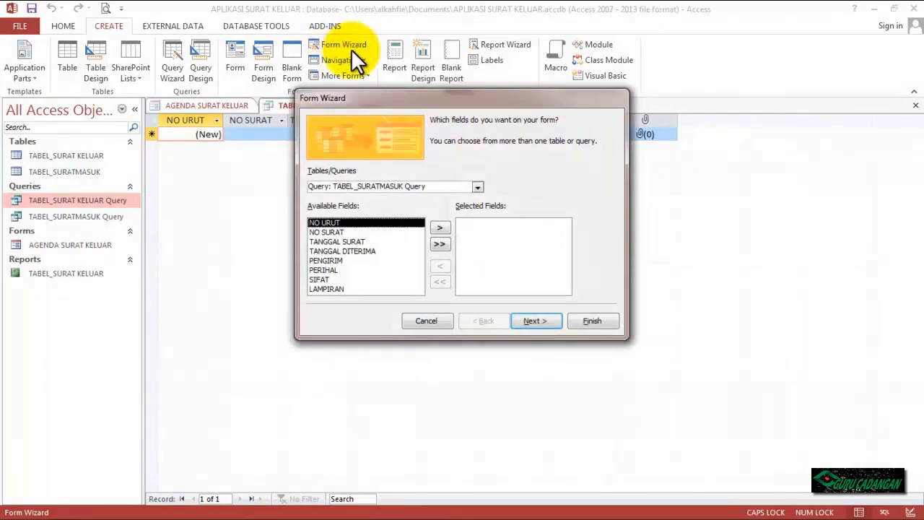
{"action": "left_click", "coordinate": [477, 186]}
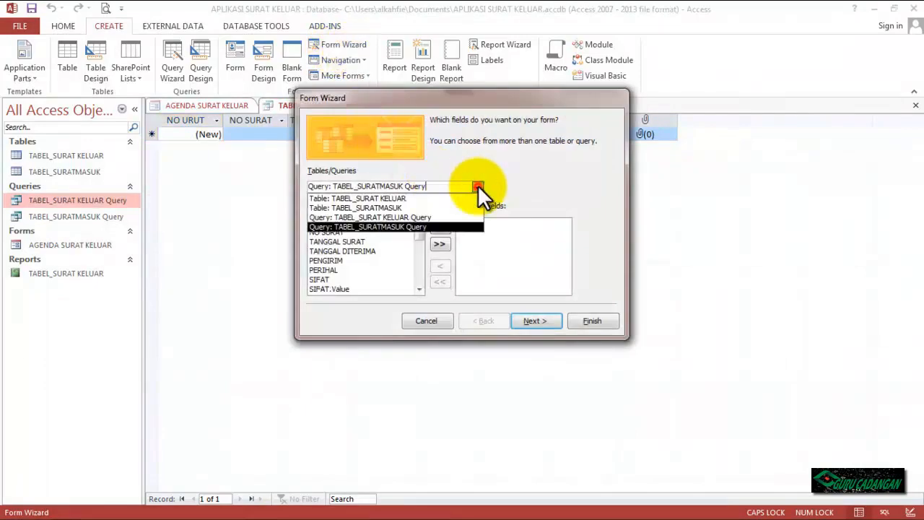
{"action": "left_click", "coordinate": [392, 206]}
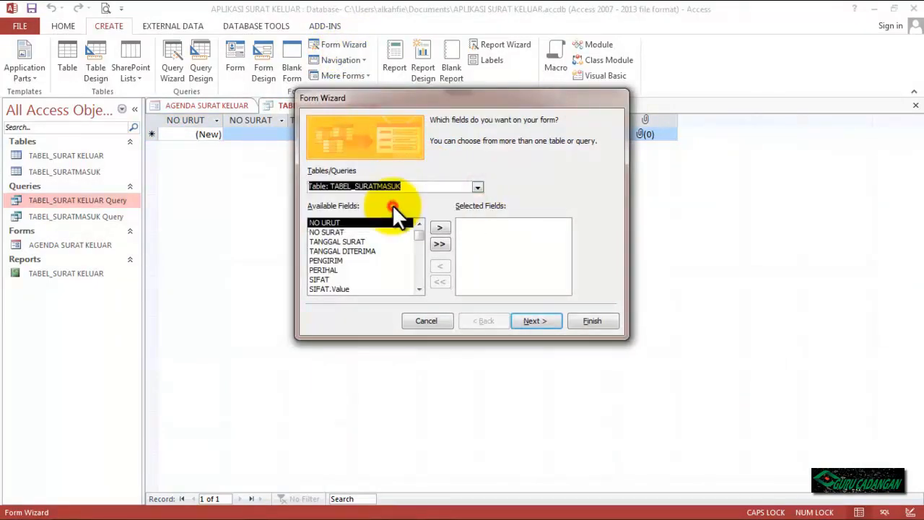
{"action": "left_click", "coordinate": [438, 244]}
Step: Remove SIFAT.Value and all LAMPIRAN file sub-fields from the form's selected fields, keeping the main LAMPIRAN field
{"action": "left_click", "coordinate": [489, 241]}
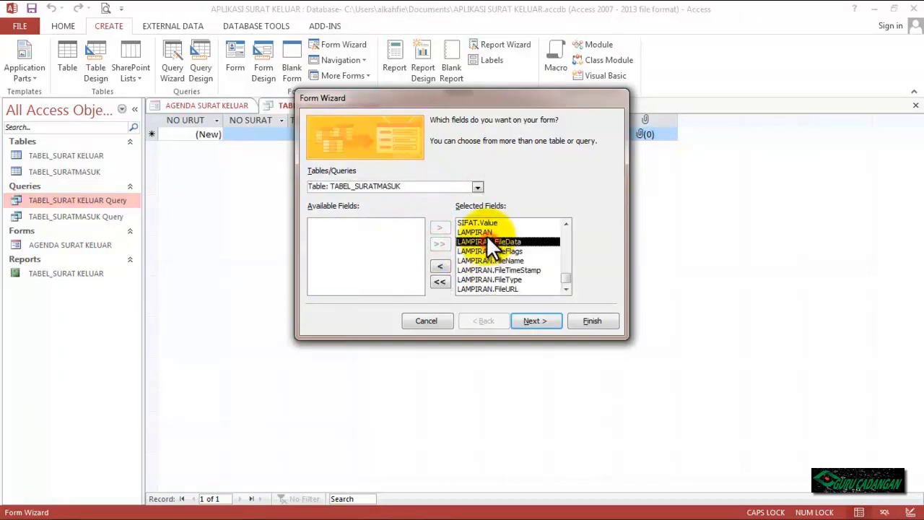
{"action": "left_click", "coordinate": [483, 224]}
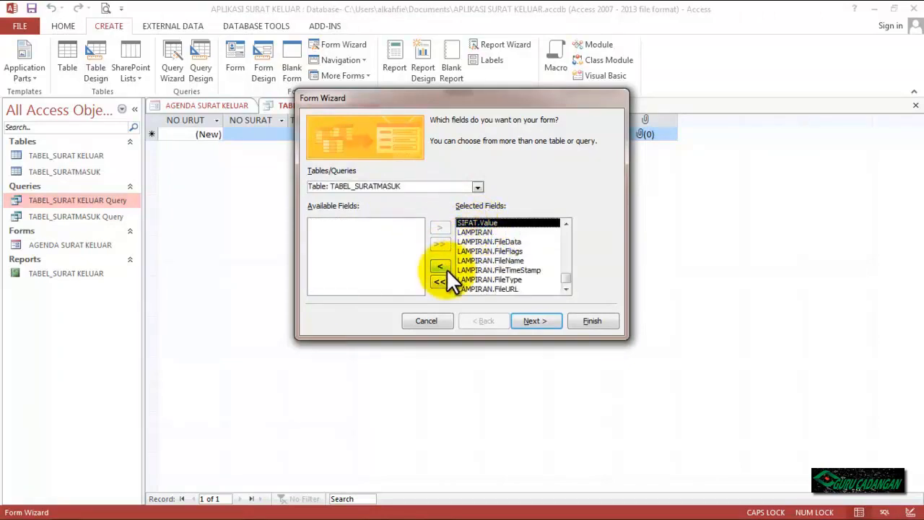
{"action": "left_click", "coordinate": [439, 266]}
{"action": "left_click", "coordinate": [475, 242]}
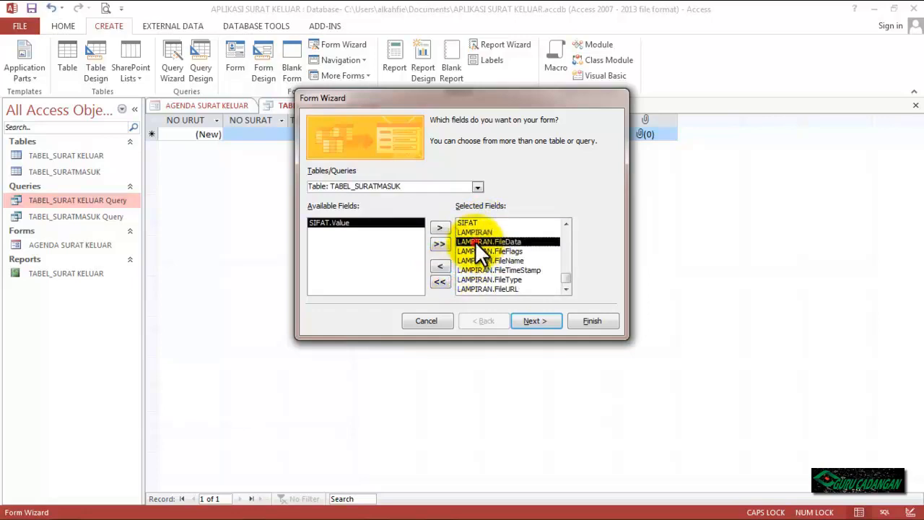
{"action": "left_click", "coordinate": [442, 262]}
{"action": "left_click", "coordinate": [442, 261]}
{"action": "left_click", "coordinate": [441, 261]}
{"action": "left_click", "coordinate": [441, 262]}
{"action": "left_click", "coordinate": [441, 261]}
{"action": "left_click", "coordinate": [441, 262]}
{"action": "left_click", "coordinate": [441, 261]}
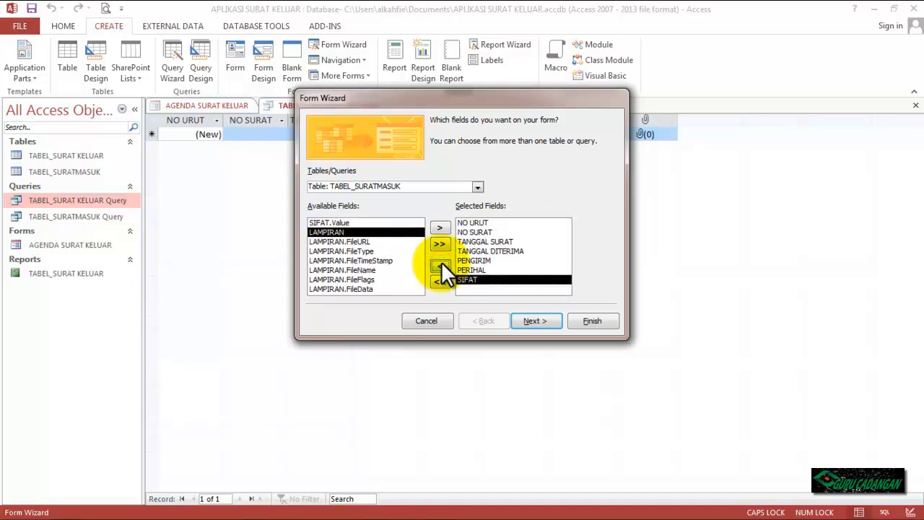
{"action": "left_click", "coordinate": [440, 228]}
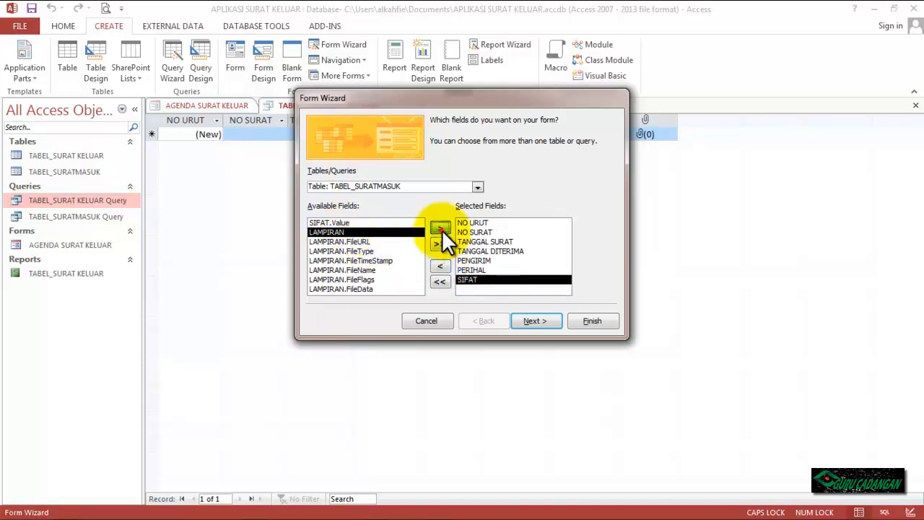
Step: Title the form FORM SURAT MASUK and finish the Form Wizard, opening the form to view or enter information
{"action": "left_click", "coordinate": [532, 321]}
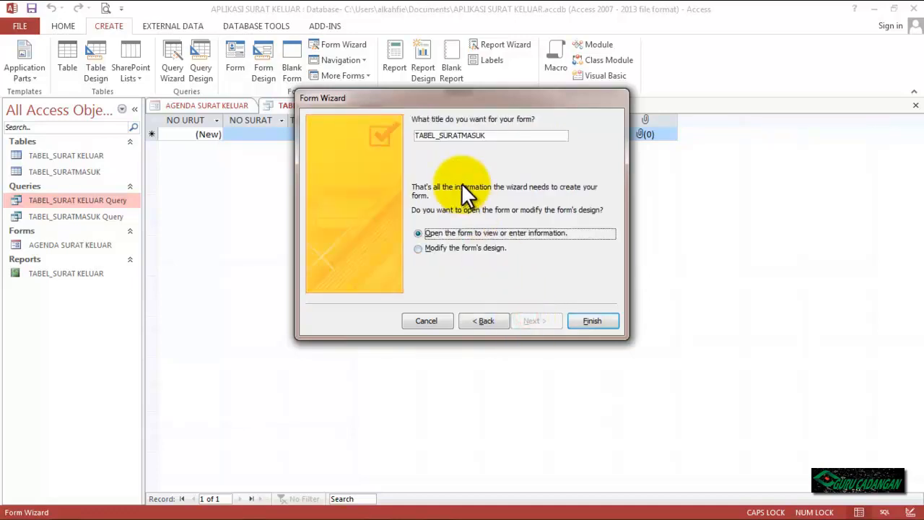
{"action": "left_click", "coordinate": [442, 136]}
{"action": "key", "text": "BackSpace"}
{"action": "key", "text": "BackSpace"}
{"action": "key", "text": "BackSpace"}
{"action": "key", "text": "BackSpace"}
{"action": "key", "text": "BackSpace"}
{"action": "key", "text": "BackSpace"}
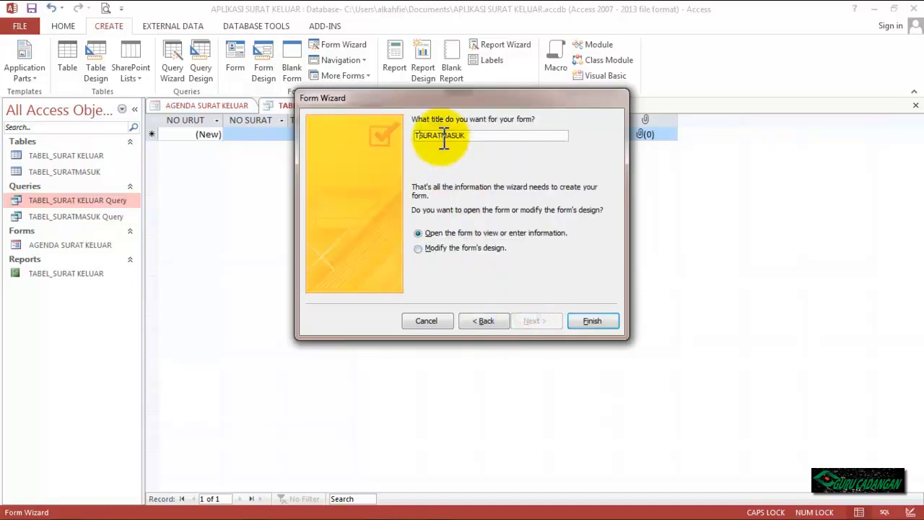
{"action": "type", "text": "FORM"}
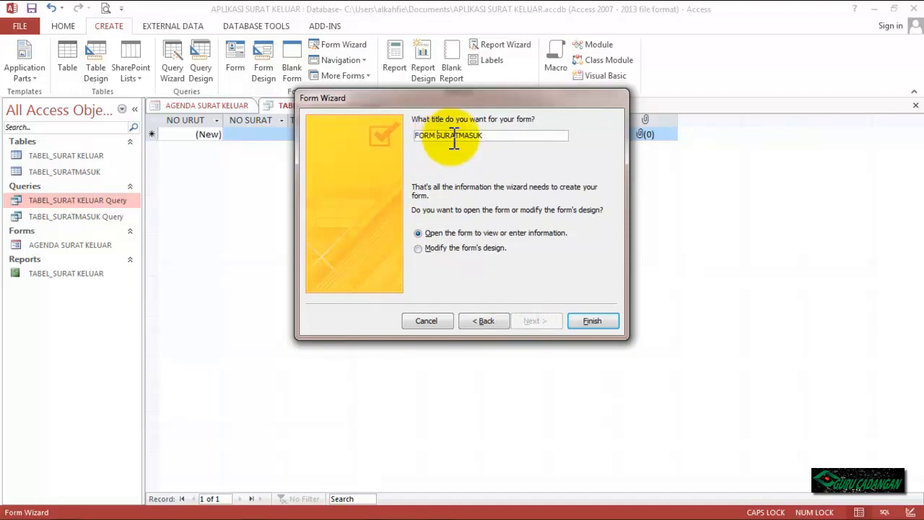
{"action": "left_click", "coordinate": [460, 135]}
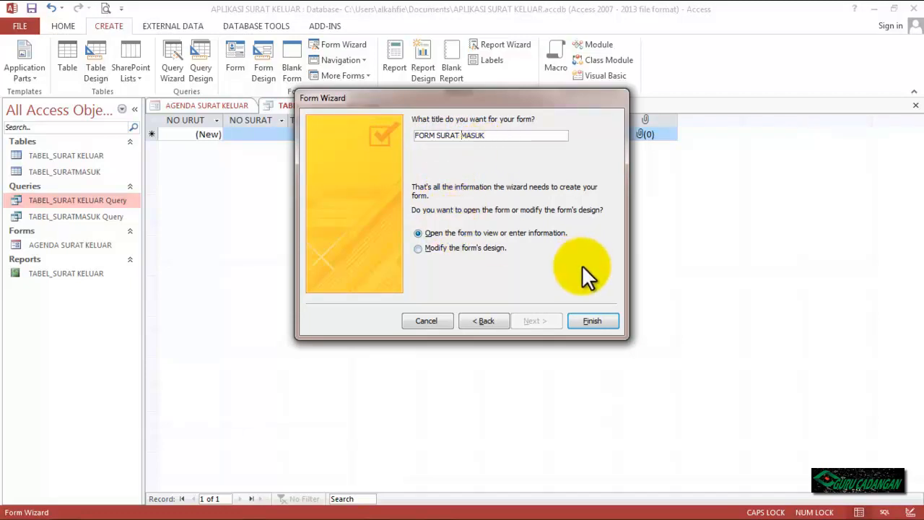
{"action": "left_click", "coordinate": [590, 318]}
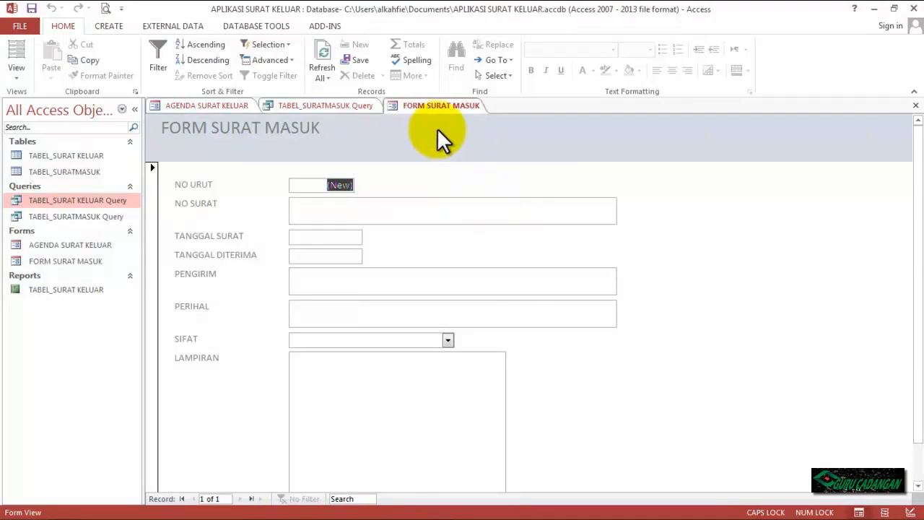
Step: In Design View, delete the title label from the form header and collapse the Form Header section
{"action": "left_click", "coordinate": [17, 75]}
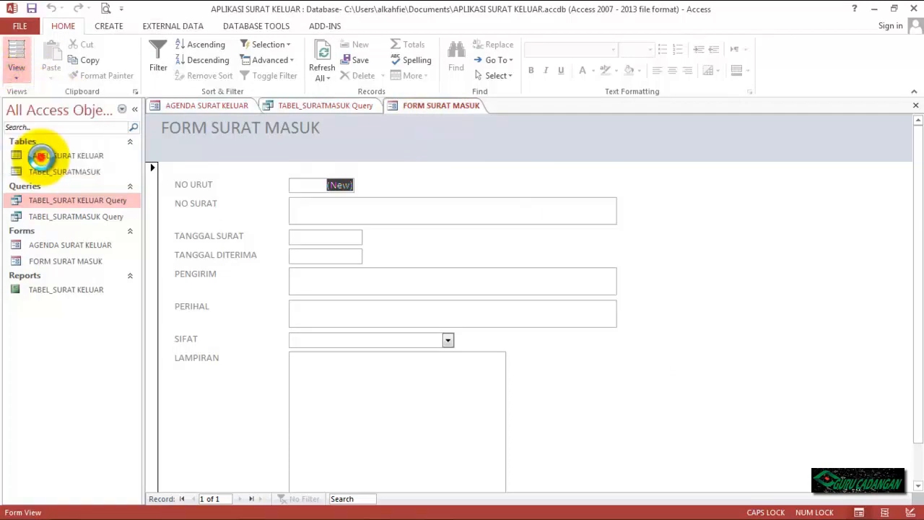
{"action": "left_click", "coordinate": [40, 156]}
{"action": "left_click", "coordinate": [278, 190]}
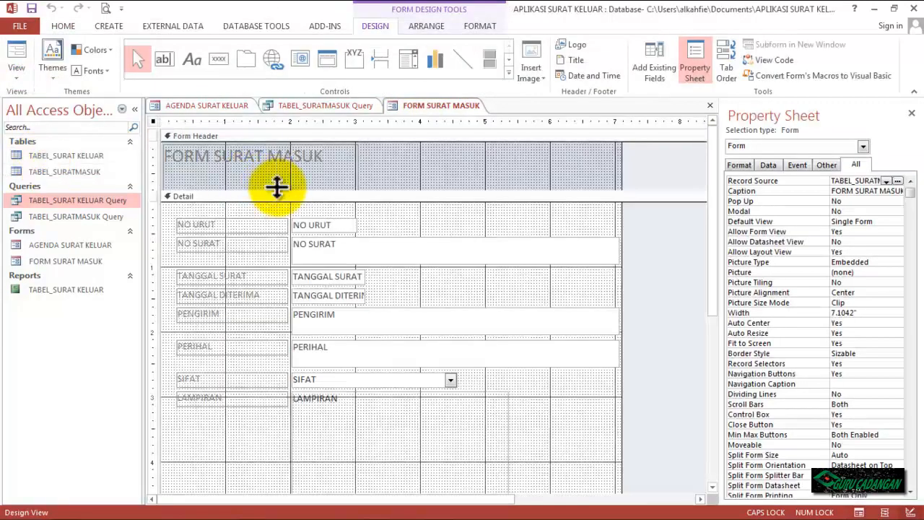
{"action": "left_click", "coordinate": [276, 144]}
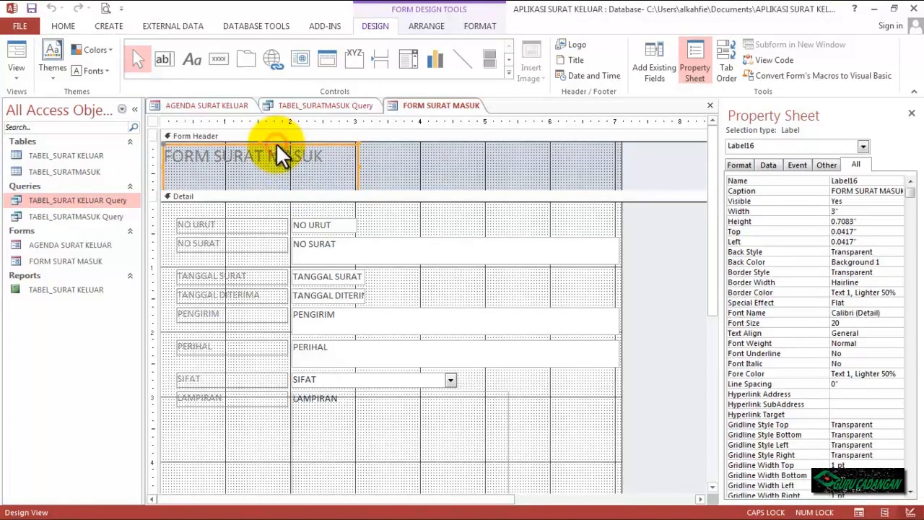
{"action": "key", "text": "Delete"}
{"action": "left_click_drag", "start_coordinate": [324, 190], "coordinate": [313, 142]}
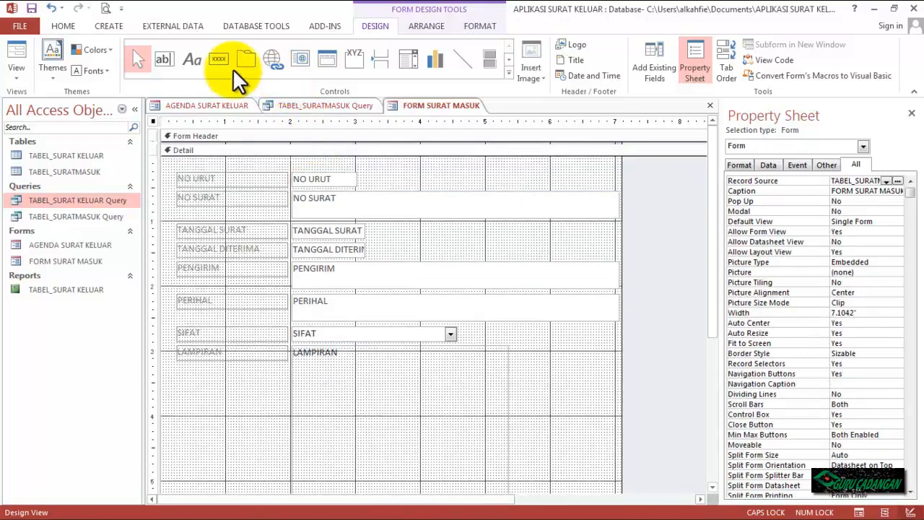
Step: Add a label reading APLIKASI SURAT MASUK at the upper edge of the Detail section
{"action": "left_click", "coordinate": [193, 60]}
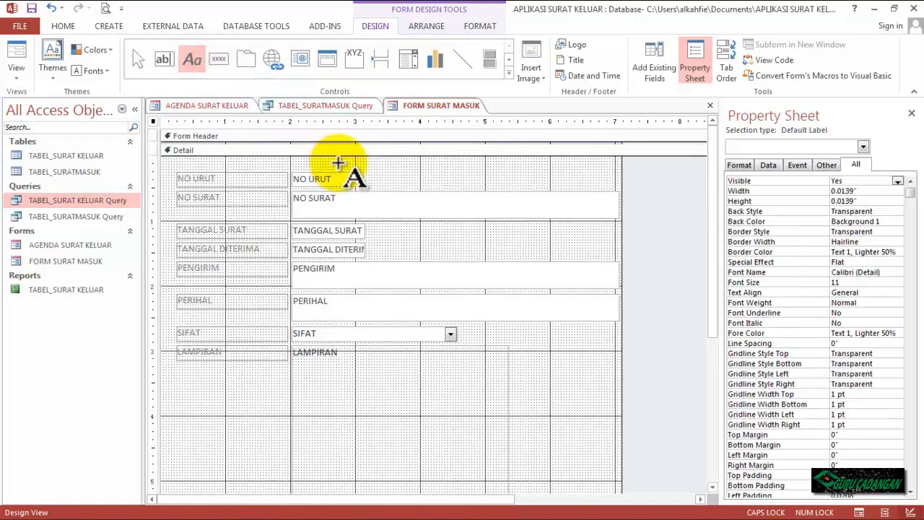
{"action": "left_click", "coordinate": [338, 164]}
{"action": "type", "text": "SURATA"}
{"action": "key", "text": "BackSpace"}
{"action": "type", "text": "MASUK"}
{"action": "key", "text": "Home"}
{"action": "type", "text": "APLIKASI"}
{"action": "left_click", "coordinate": [404, 178]}
Step: Add a second label reading SMPN 100 BOJONGMANIK to the right of the APLIKASI SURAT MASUK label
{"action": "left_click", "coordinate": [191, 58]}
{"action": "left_click", "coordinate": [461, 168]}
{"action": "type", "text": "SMPN 100 BOJONGMA"}
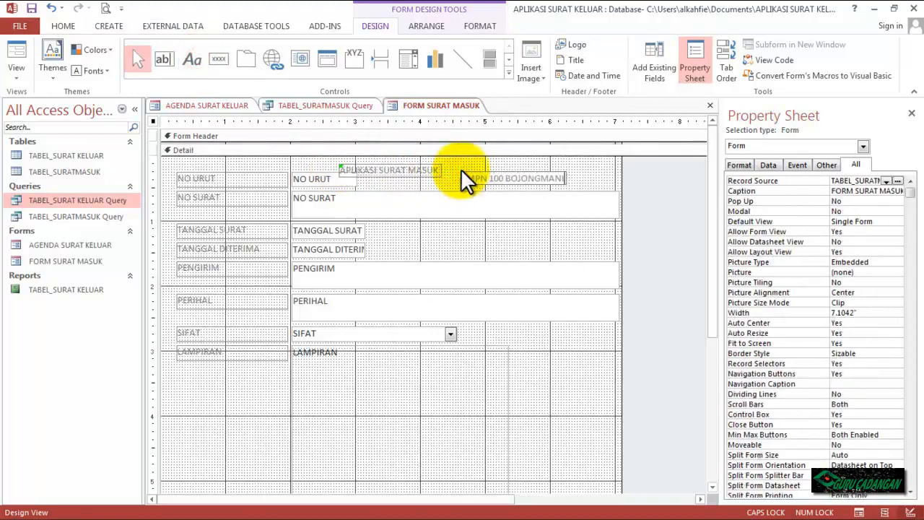
{"action": "type", "text": "NIK"}
{"action": "left_click", "coordinate": [218, 58]}
{"action": "left_click", "coordinate": [473, 166]}
{"action": "left_click", "coordinate": [410, 297]}
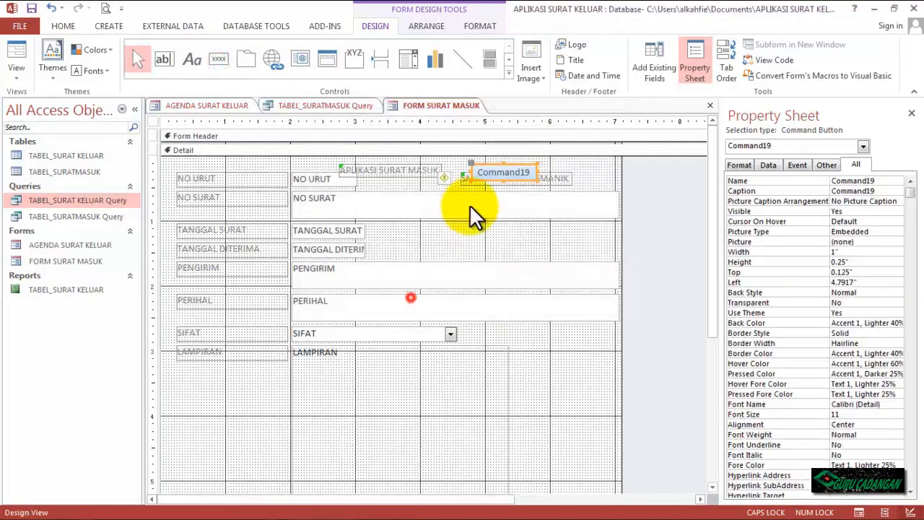
{"action": "key", "text": "Delete"}
Step: Add a third label reading T.A. 2020/2021 beside the APLIKASI SURAT MASUK label
{"action": "left_click", "coordinate": [194, 62]}
{"action": "left_click", "coordinate": [451, 163]}
{"action": "type", "text": "T.A. 2020"}
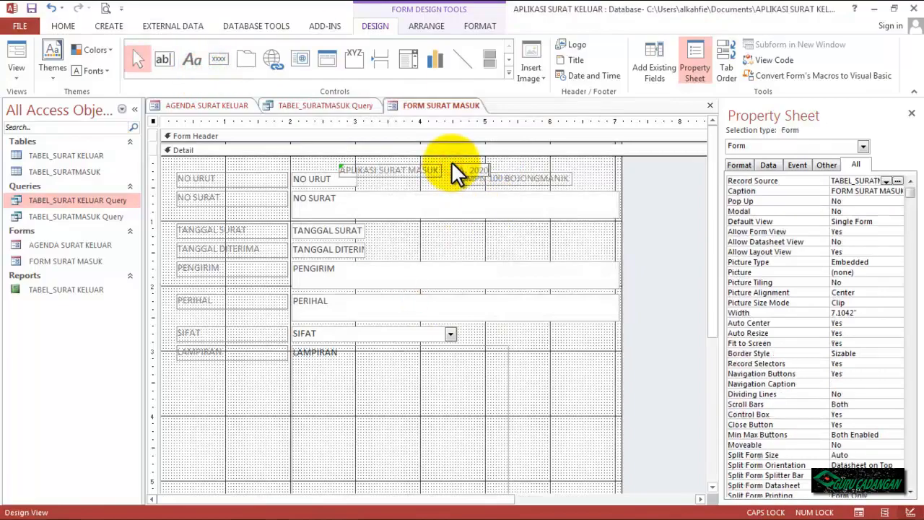
{"action": "type", "text": "/2021"}
Step: Select the NO URUT, NO SURAT, TANGGAL SURAT, TANGGAL DITERIMA and PENGIRIM labels together
{"action": "left_click", "coordinate": [217, 179]}
{"action": "left_click", "coordinate": [216, 197], "text": "shift"}
{"action": "left_click", "coordinate": [229, 229], "text": "shift"}
{"action": "left_click", "coordinate": [236, 248], "text": "shift"}
{"action": "left_click", "coordinate": [234, 268], "text": "shift"}
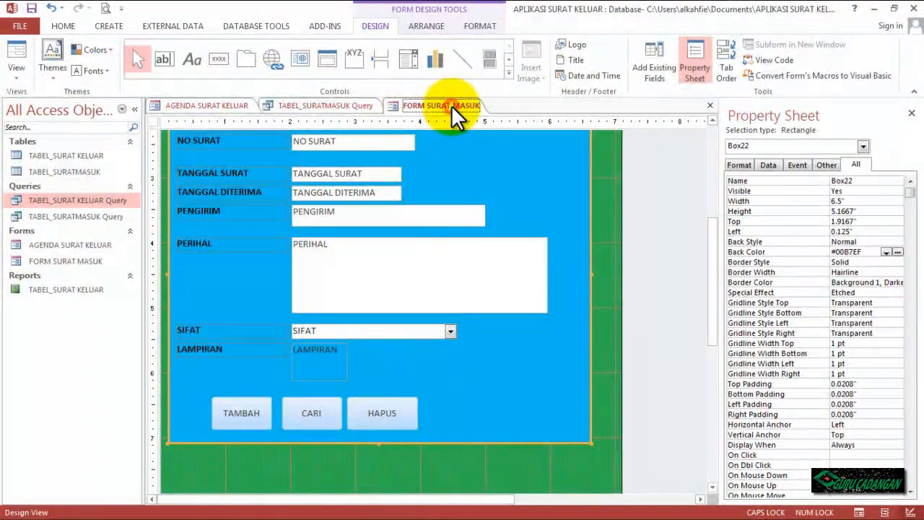
Step: Save the FORM SURAT MASUK form and close it
{"action": "right_click", "coordinate": [451, 105]}
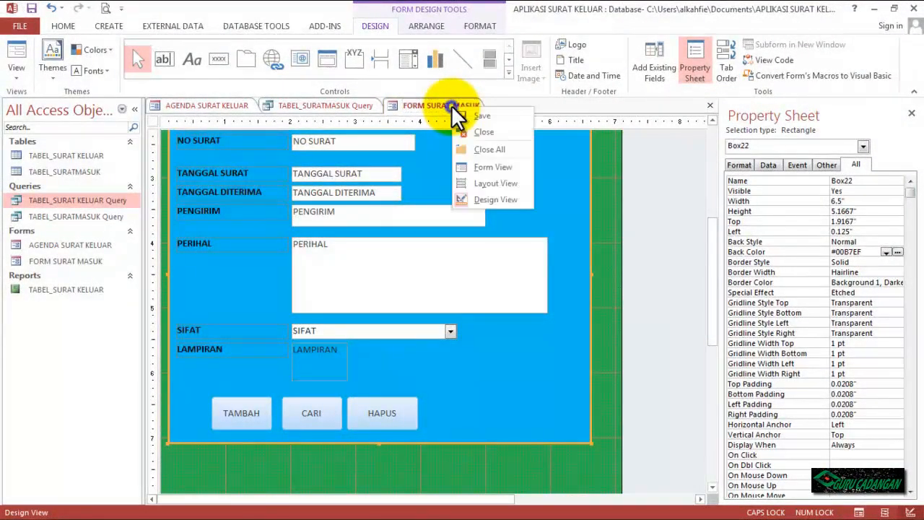
{"action": "left_click", "coordinate": [473, 114]}
{"action": "right_click", "coordinate": [462, 106]}
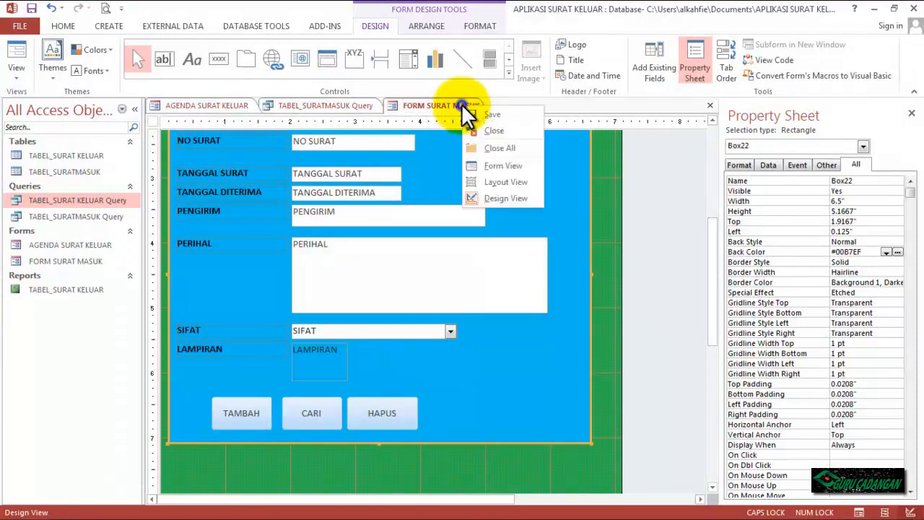
{"action": "left_click", "coordinate": [482, 130]}
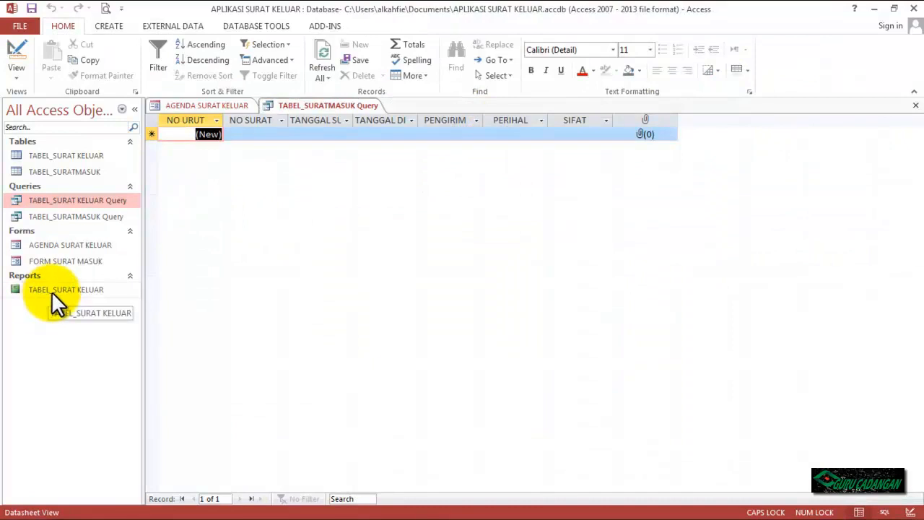
Step: Start a new report with the Report Wizard and include every field of the table TABEL_SURATMASUK
{"action": "left_click", "coordinate": [121, 25]}
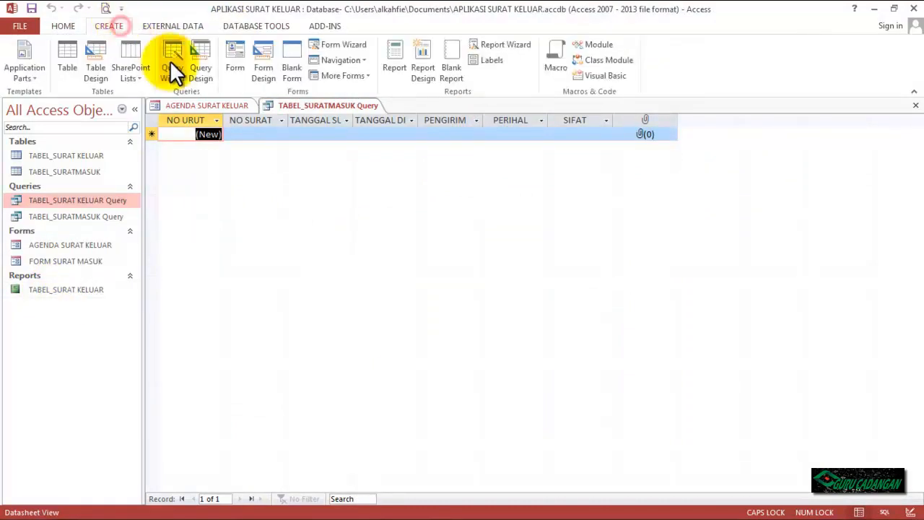
{"action": "left_click", "coordinate": [506, 45]}
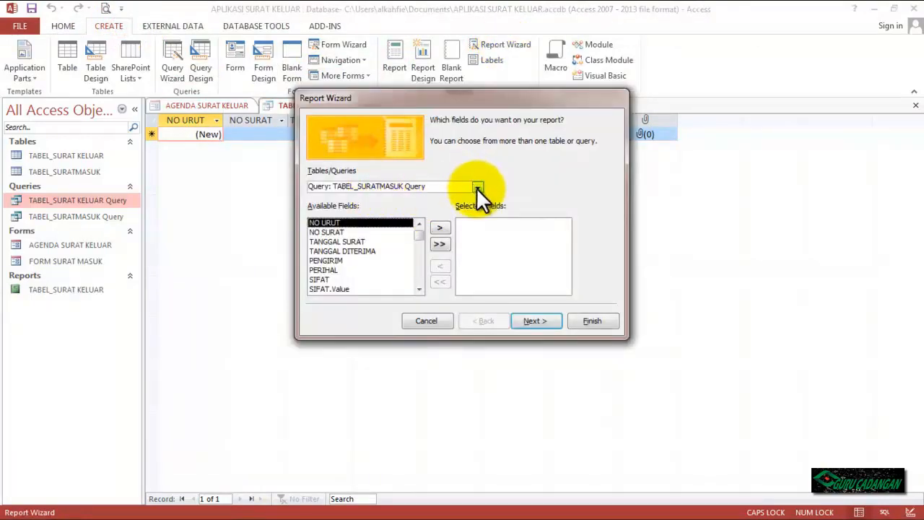
{"action": "left_click", "coordinate": [477, 187]}
{"action": "left_click", "coordinate": [377, 207]}
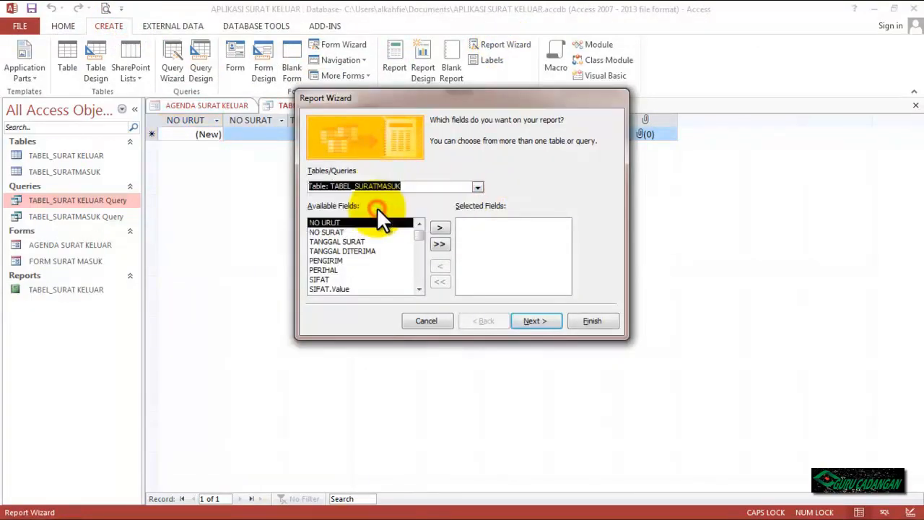
{"action": "left_click", "coordinate": [440, 244]}
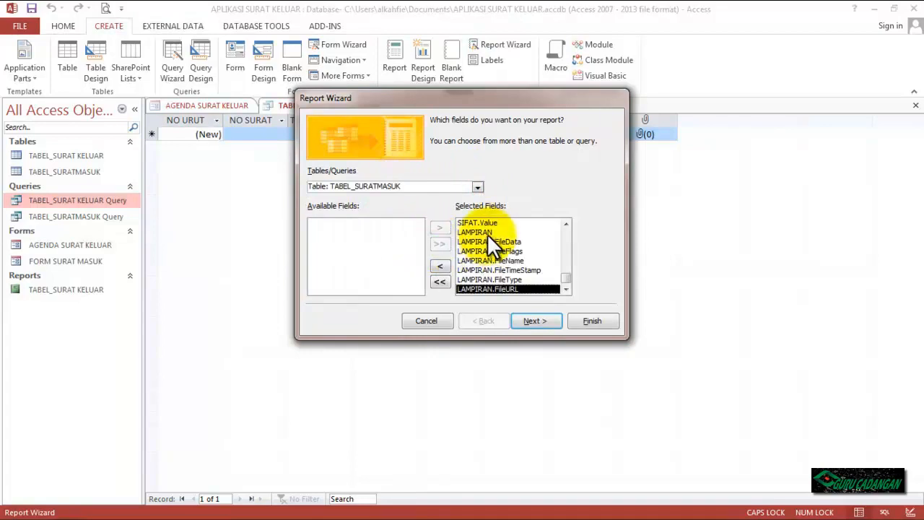
Step: Remove SIFAT.Value and all LAMPIRAN sub-fields such as LAMPIRAN.FileData from the selected fields, keeping LAMPIRAN itself as the last report field
{"action": "left_click", "coordinate": [482, 223]}
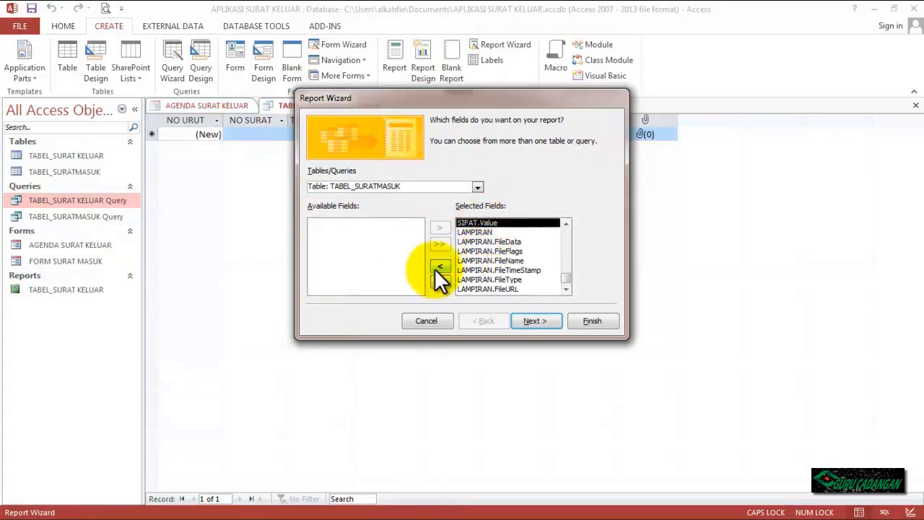
{"action": "left_click", "coordinate": [438, 266]}
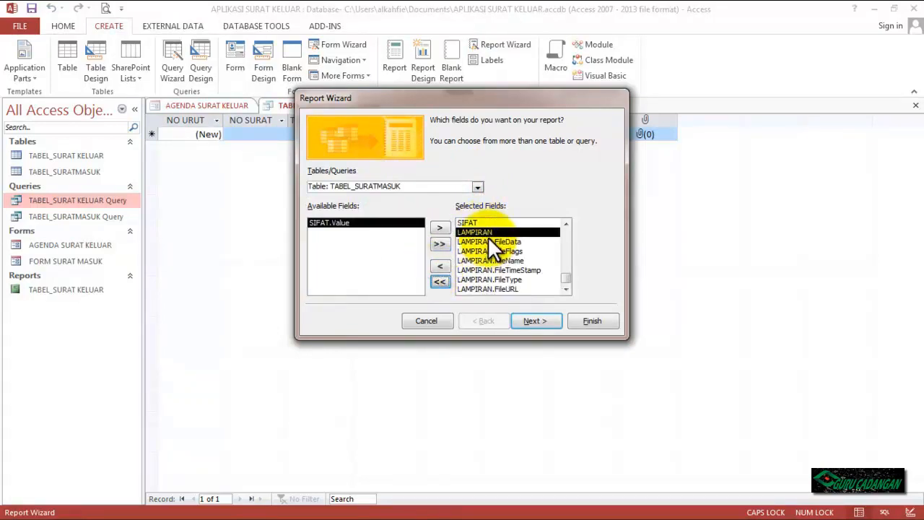
{"action": "left_click", "coordinate": [487, 241]}
{"action": "left_click", "coordinate": [436, 270]}
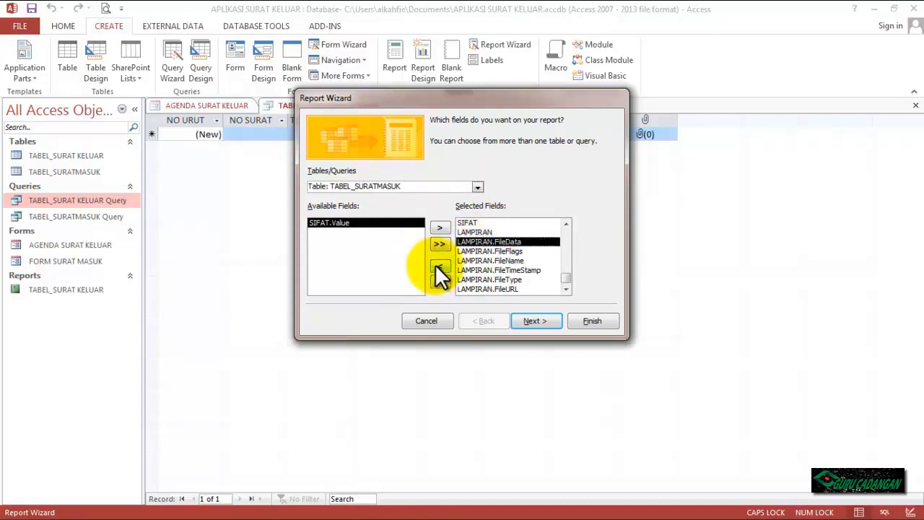
{"action": "left_click", "coordinate": [436, 267]}
{"action": "left_click", "coordinate": [438, 266]}
{"action": "left_click", "coordinate": [438, 266]}
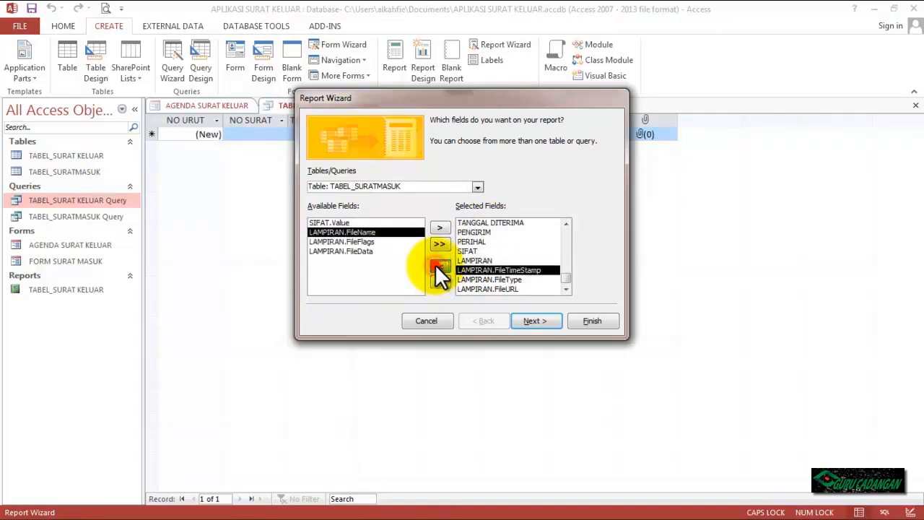
{"action": "left_click", "coordinate": [438, 267]}
{"action": "left_click", "coordinate": [439, 267]}
{"action": "left_click", "coordinate": [438, 266]}
{"action": "left_click", "coordinate": [439, 267]}
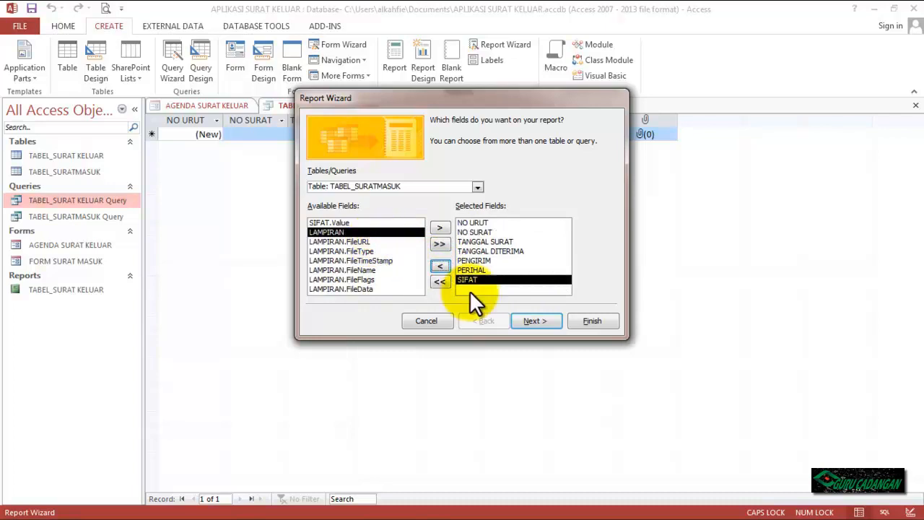
{"action": "left_click", "coordinate": [441, 228]}
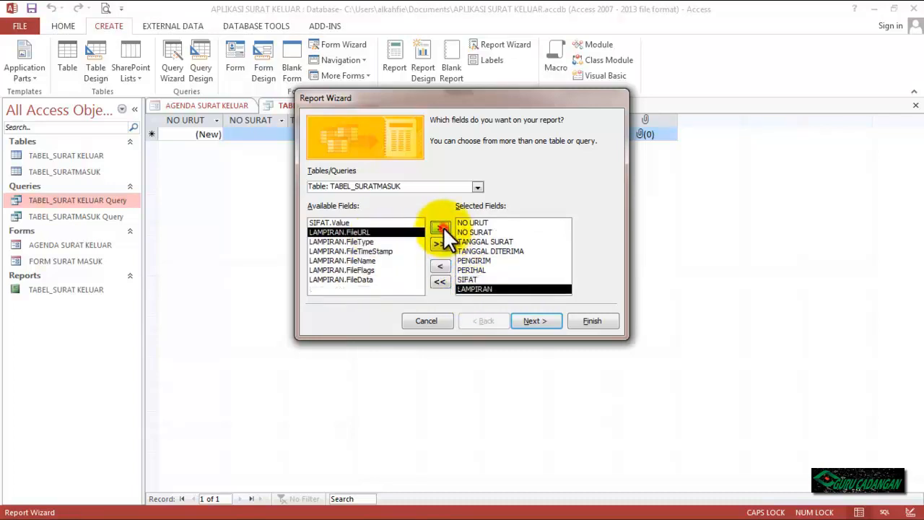
Step: Sort the report by NO URUT in ascending order without grouping, and accept the tabular portrait layout
{"action": "left_click", "coordinate": [528, 321]}
{"action": "left_click", "coordinate": [517, 322]}
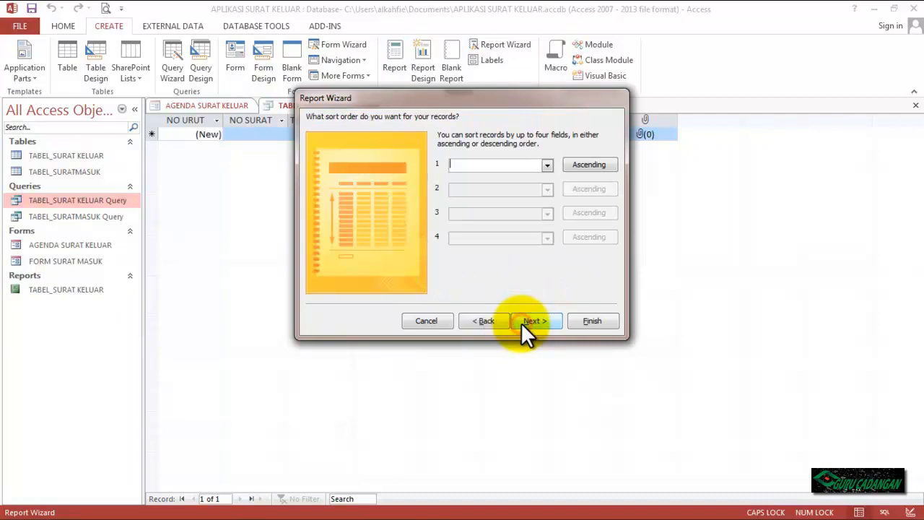
{"action": "left_click", "coordinate": [546, 166]}
{"action": "left_click", "coordinate": [498, 187]}
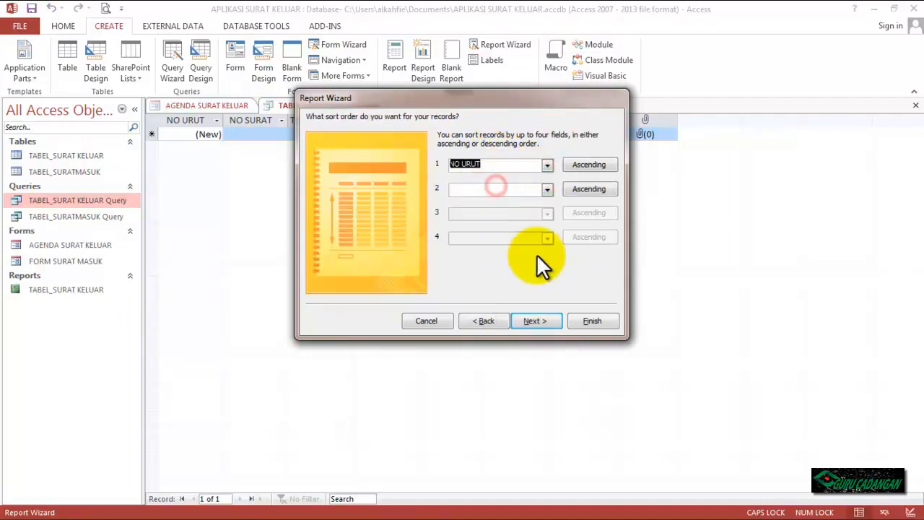
{"action": "left_click", "coordinate": [538, 321]}
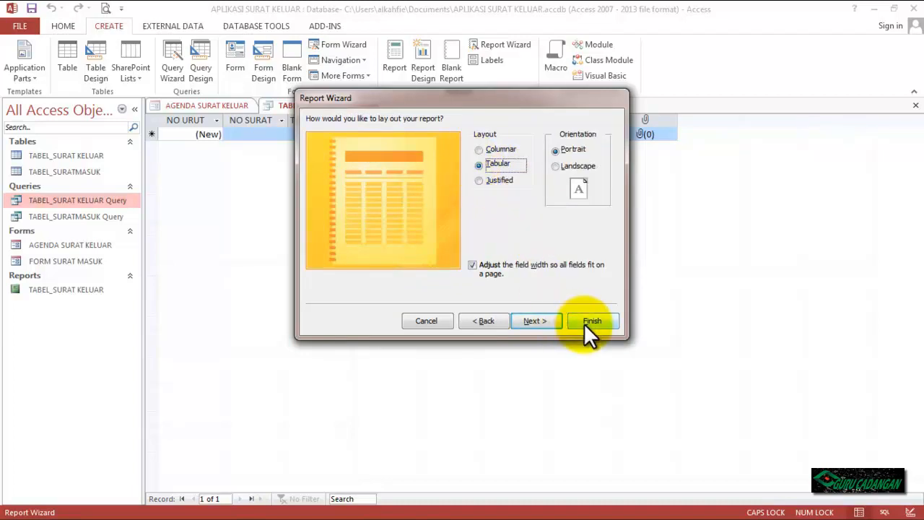
{"action": "left_click", "coordinate": [548, 318]}
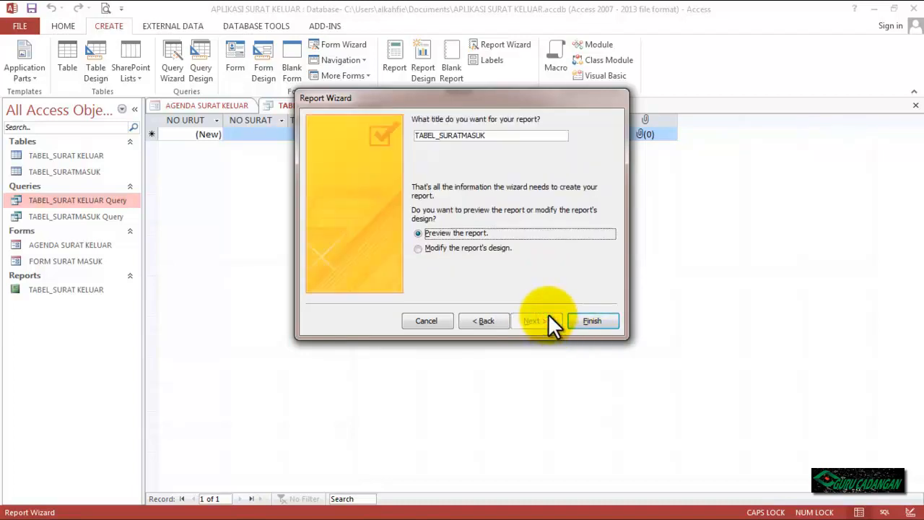
Step: Title the report SURAT MASUK and finish the wizard with a preview of the report
{"action": "left_click", "coordinate": [440, 137]}
{"action": "key", "text": "BackSpace"}
{"action": "key", "text": "BackSpace"}
{"action": "key", "text": "BackSpace"}
{"action": "key", "text": "BackSpace"}
{"action": "key", "text": "BackSpace"}
{"action": "key", "text": "BackSpace"}
{"action": "left_click", "coordinate": [441, 136]}
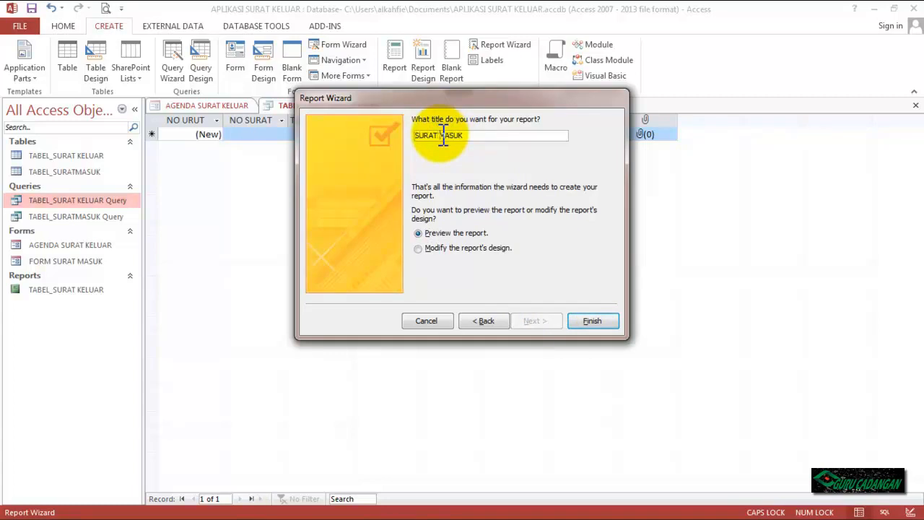
{"action": "left_click", "coordinate": [586, 321]}
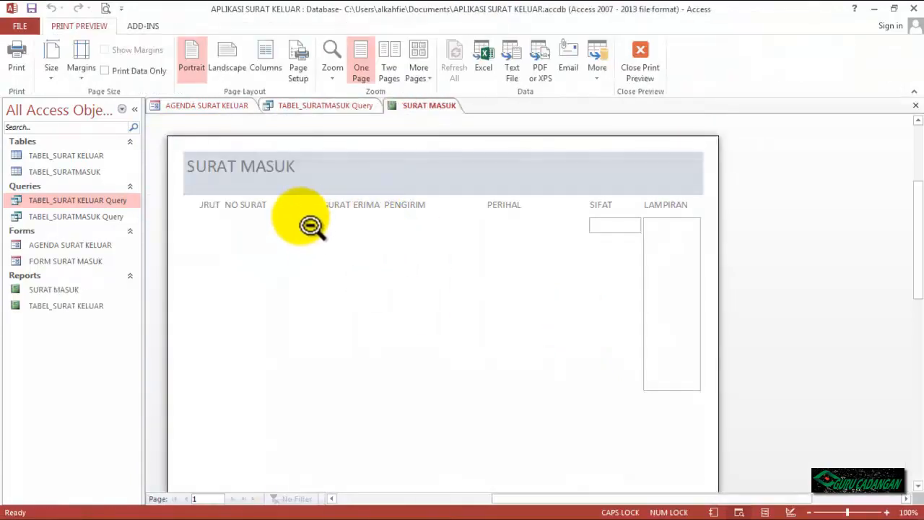
Step: Choose a paper size for the report, set landscape orientation, and return to its design
{"action": "left_click", "coordinate": [49, 75]}
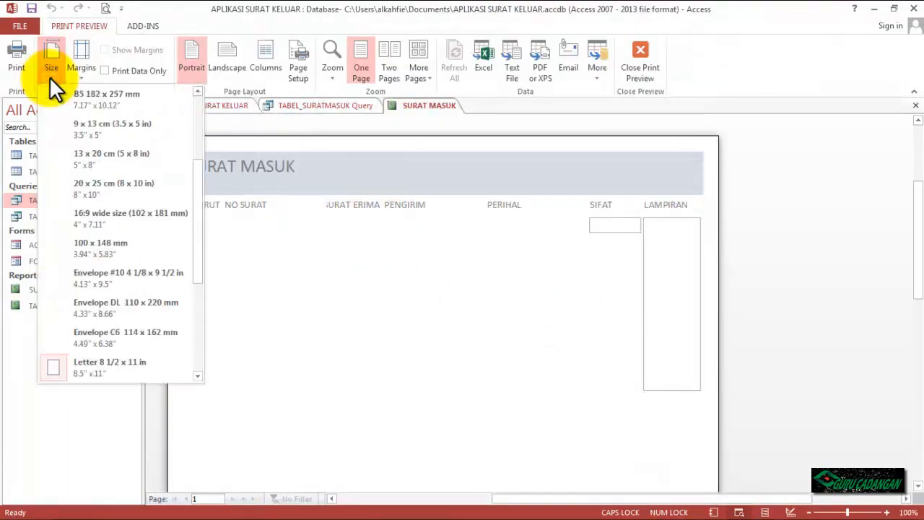
{"action": "scroll", "coordinate": [200, 238], "scroll_direction": "down", "scroll_amount": 3}
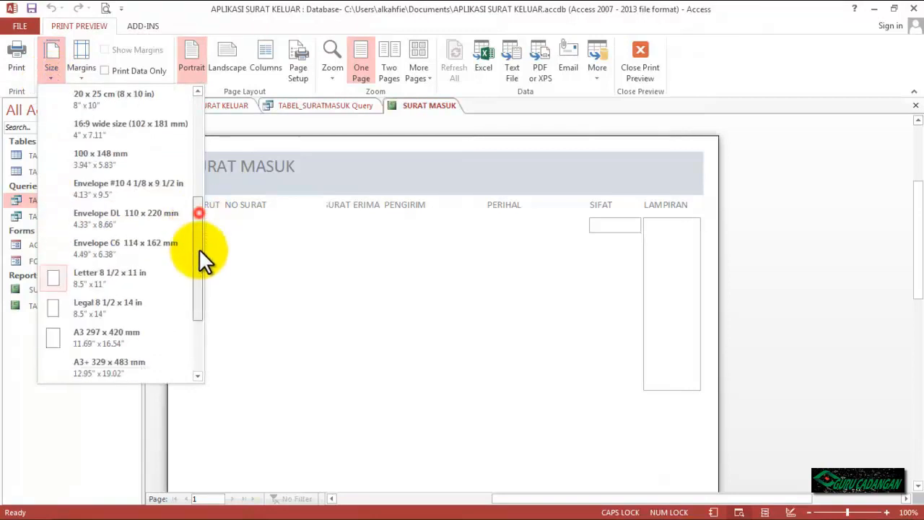
{"action": "left_click", "coordinate": [134, 267]}
{"action": "left_click", "coordinate": [232, 58]}
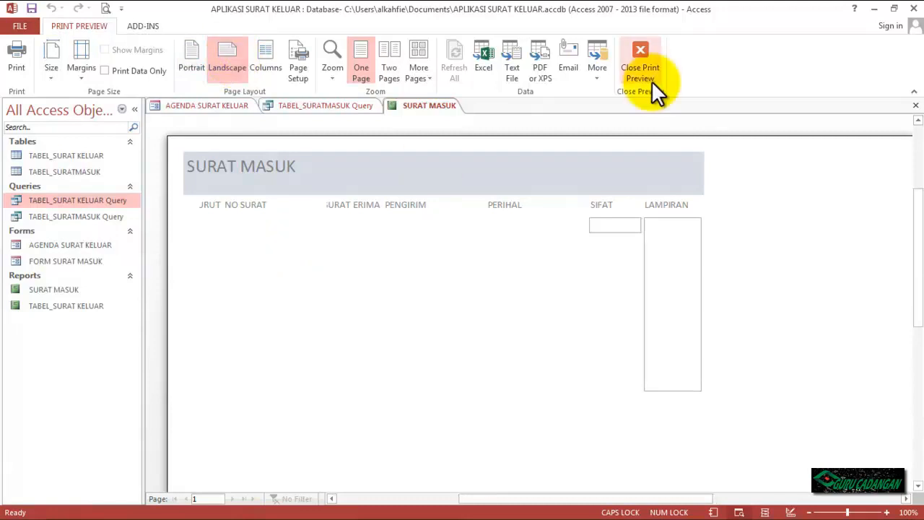
{"action": "left_click", "coordinate": [641, 64]}
Step: Move the title label towards the middle of the report header and change its text to DATA SURAT MASUK
{"action": "left_click", "coordinate": [242, 152]}
{"action": "left_click_drag", "start_coordinate": [238, 145], "coordinate": [435, 146]}
{"action": "left_click", "coordinate": [397, 164]}
{"action": "type", "text": "DATA"}
Step: Widen, spread out and centre the column labels and their fields across the landscape page, and check the report in print preview
{"action": "left_click", "coordinate": [192, 206]}
{"action": "left_click", "coordinate": [195, 235], "text": "shift"}
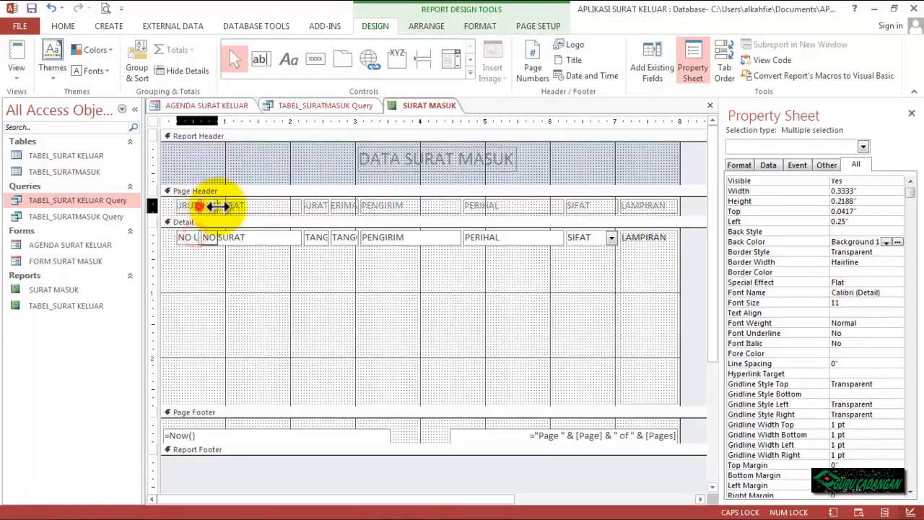
{"action": "left_click", "coordinate": [231, 205]}
{"action": "left_click", "coordinate": [260, 236], "text": "shift"}
{"action": "left_click", "coordinate": [310, 238], "text": "shift"}
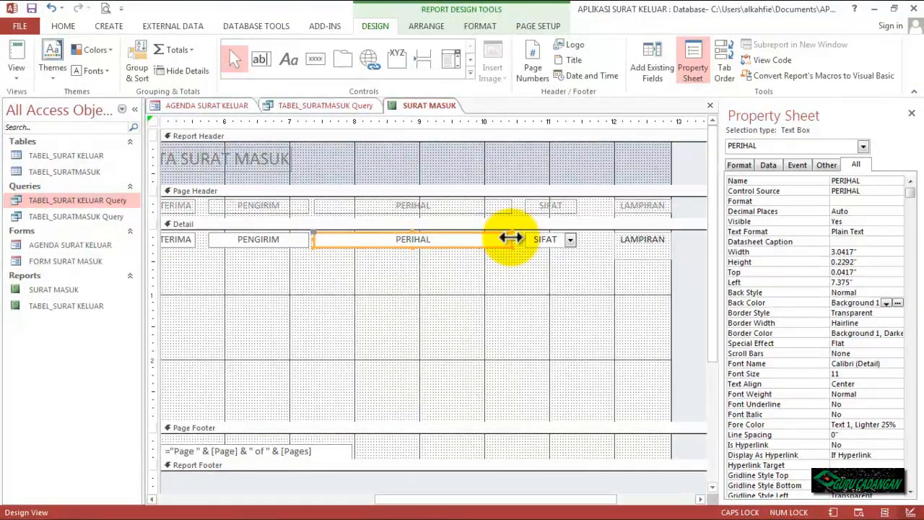
{"action": "left_click", "coordinate": [106, 8]}
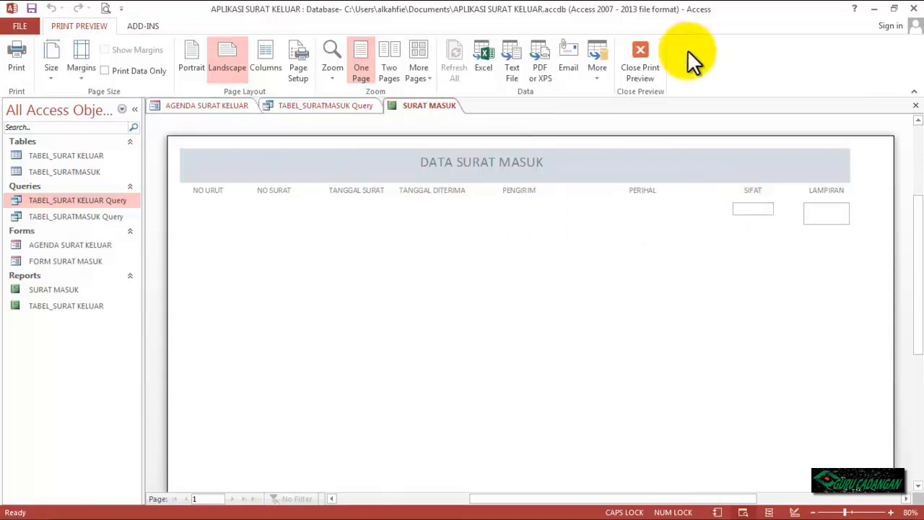
{"action": "left_click", "coordinate": [642, 55]}
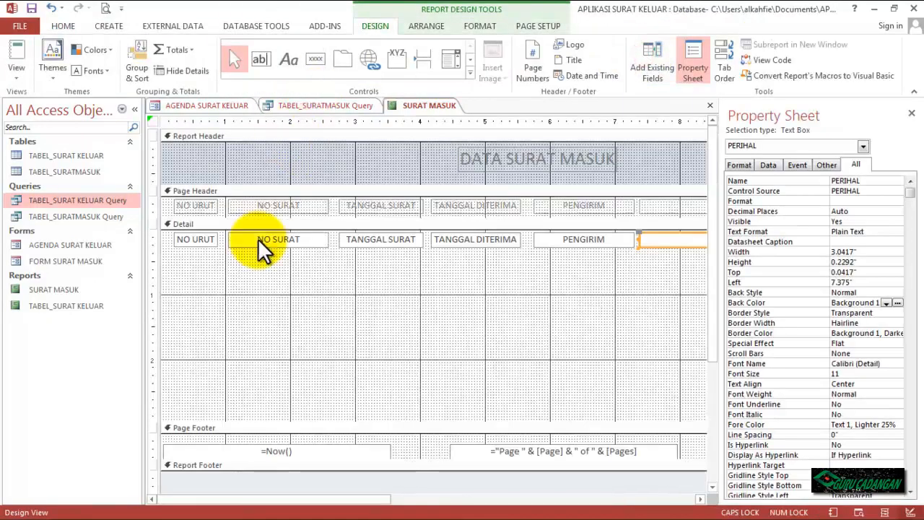
Step: Create a blank form and switch it to Design View
{"action": "left_click", "coordinate": [62, 262]}
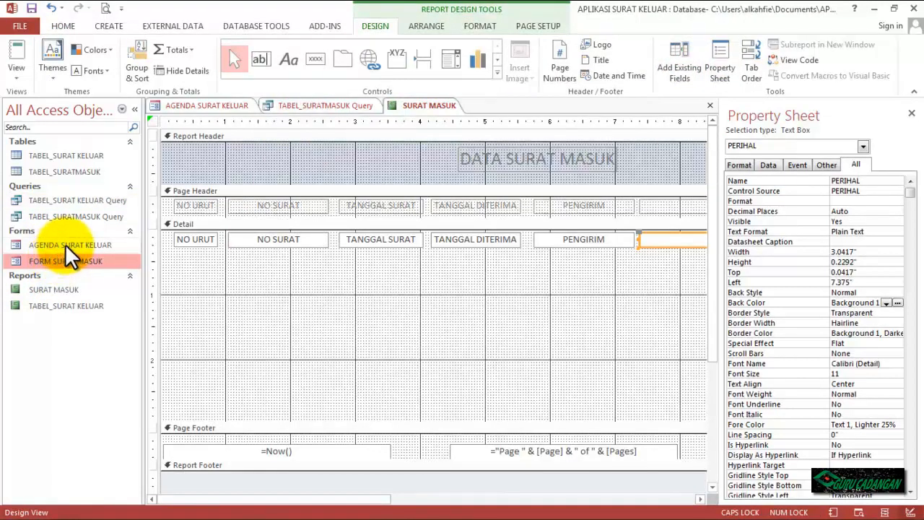
{"action": "left_click", "coordinate": [111, 27]}
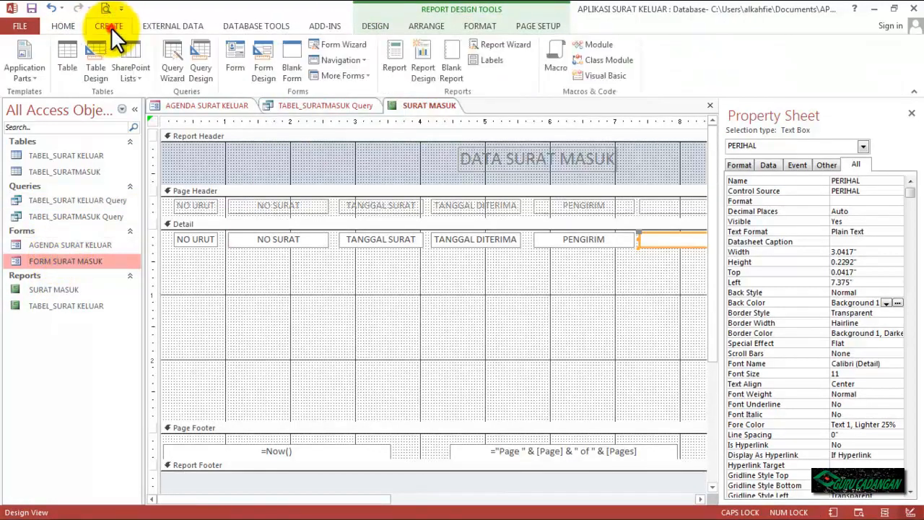
{"action": "left_click", "coordinate": [294, 58]}
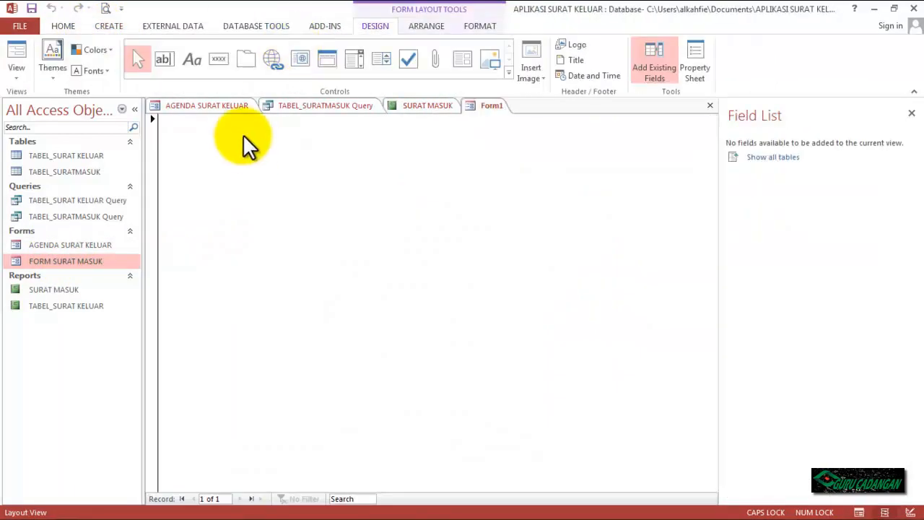
{"action": "right_click", "coordinate": [338, 153]}
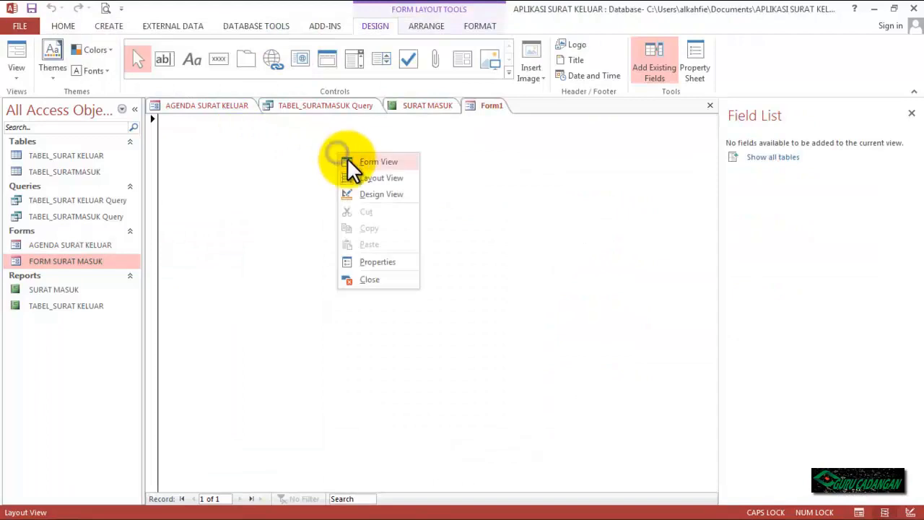
{"action": "left_click", "coordinate": [372, 193]}
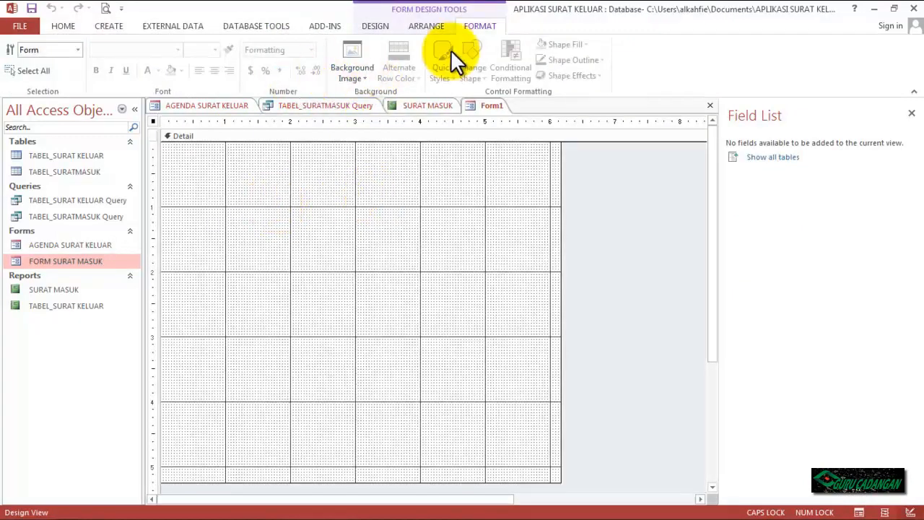
Step: Add a label reading MENU UTAMA APLIKASI SURAT near the upper edge of the blank form's Detail section
{"action": "left_click", "coordinate": [383, 23]}
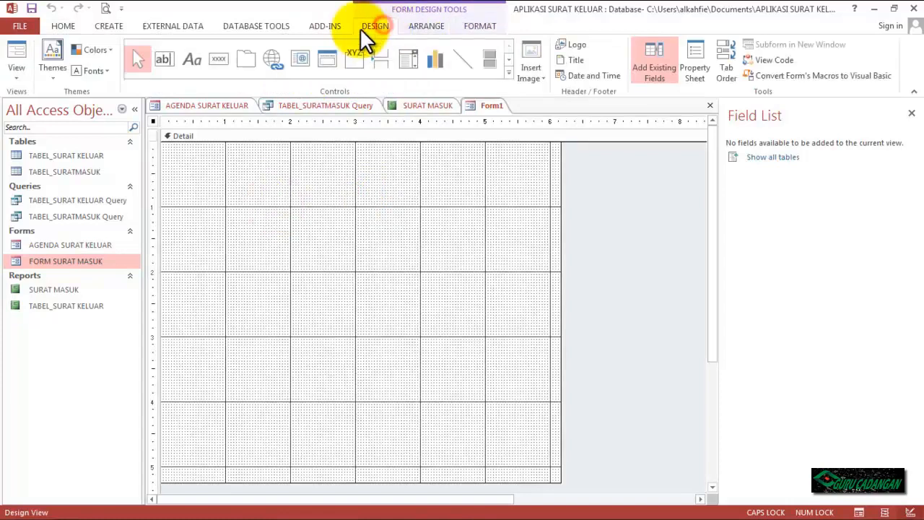
{"action": "left_click", "coordinate": [196, 59]}
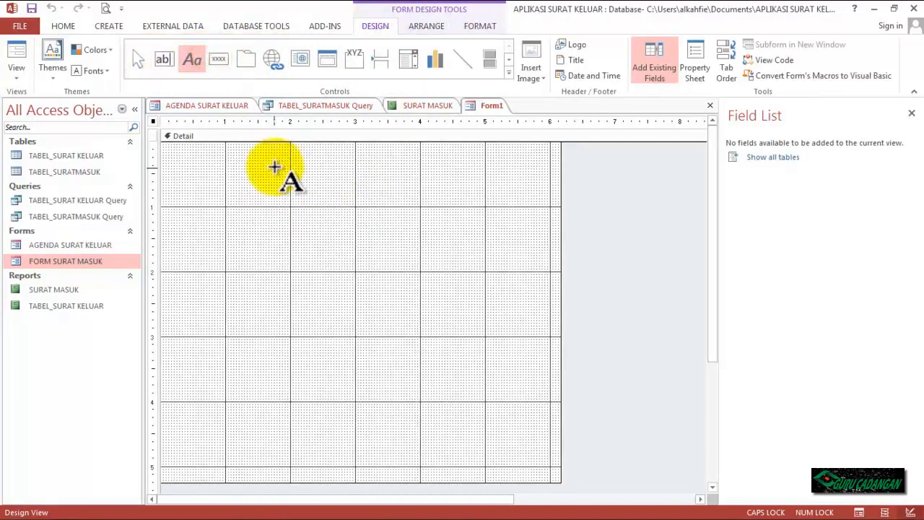
{"action": "left_click", "coordinate": [276, 166]}
{"action": "type", "text": "MENU UTAMA ASPLIKASI"}
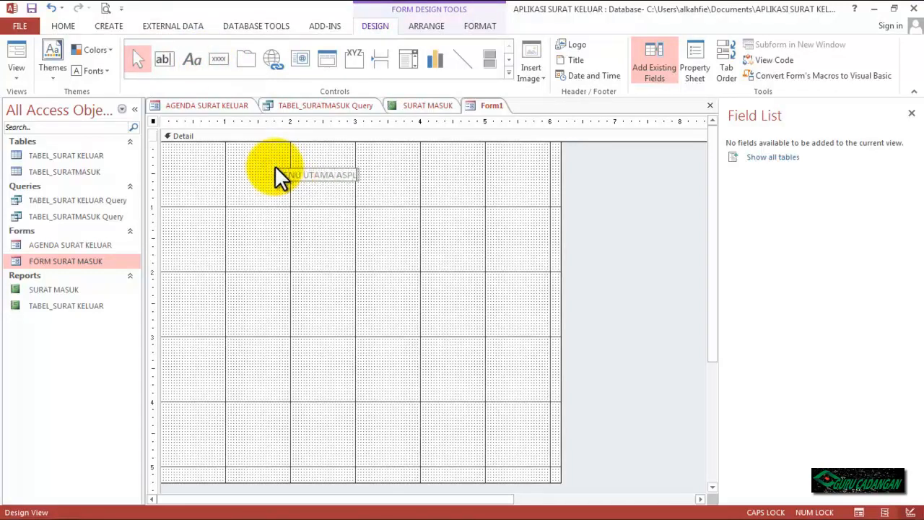
{"action": "key", "text": "BackSpace"}
{"action": "key", "text": "BackSpace"}
{"action": "key", "text": "BackSpace"}
{"action": "key", "text": "BackSpace"}
{"action": "key", "text": "BackSpace"}
{"action": "key", "text": "BackSpace"}
{"action": "key", "text": "BackSpace"}
{"action": "key", "text": "BackSpace"}
{"action": "type", "text": "PLIKASI SURAT"}
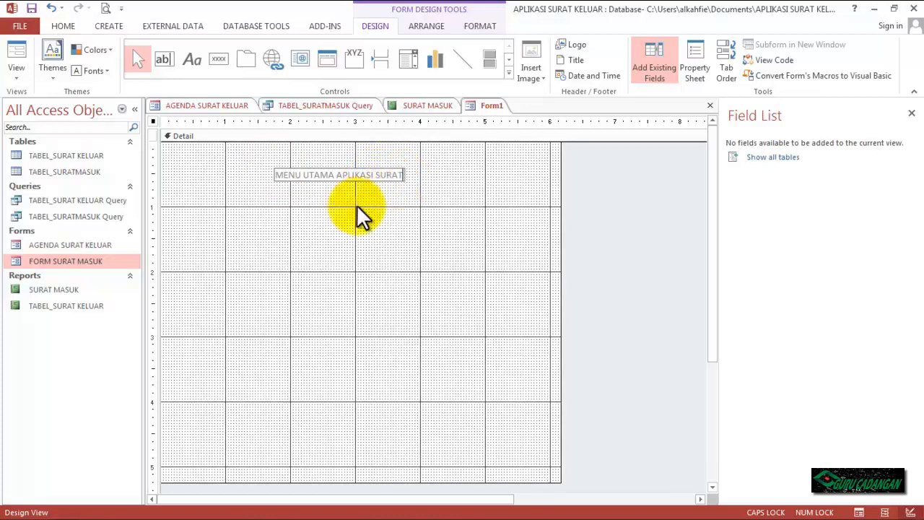
{"action": "left_click", "coordinate": [306, 196]}
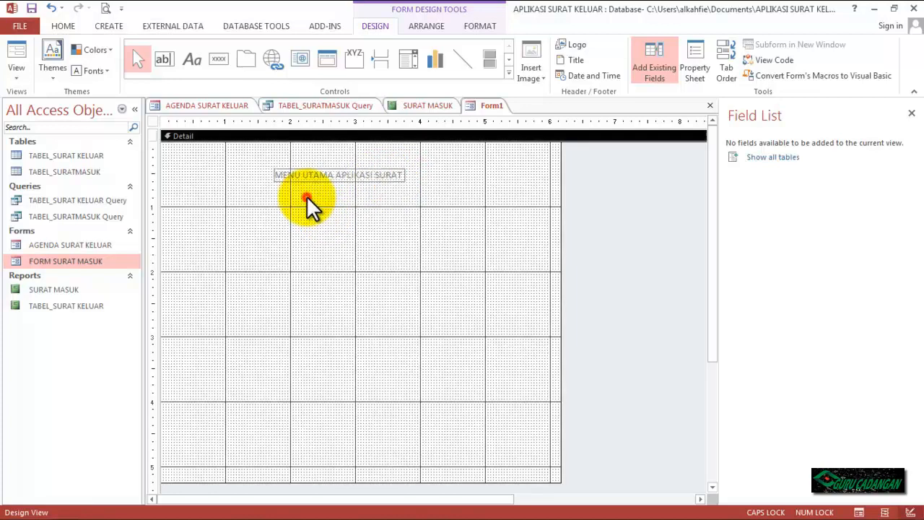
Step: Add a second label reading SMPN 100 BOJONGMANIK just below the MENU UTAMA APLIKASI SURAT label
{"action": "left_click", "coordinate": [192, 59]}
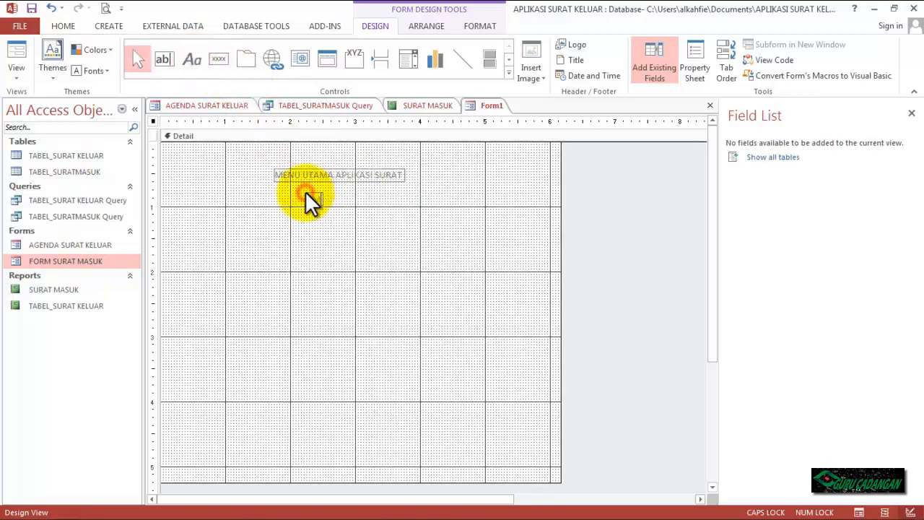
{"action": "left_click", "coordinate": [307, 193]}
{"action": "type", "text": "SMPN 100 BOJONGMANIK"}
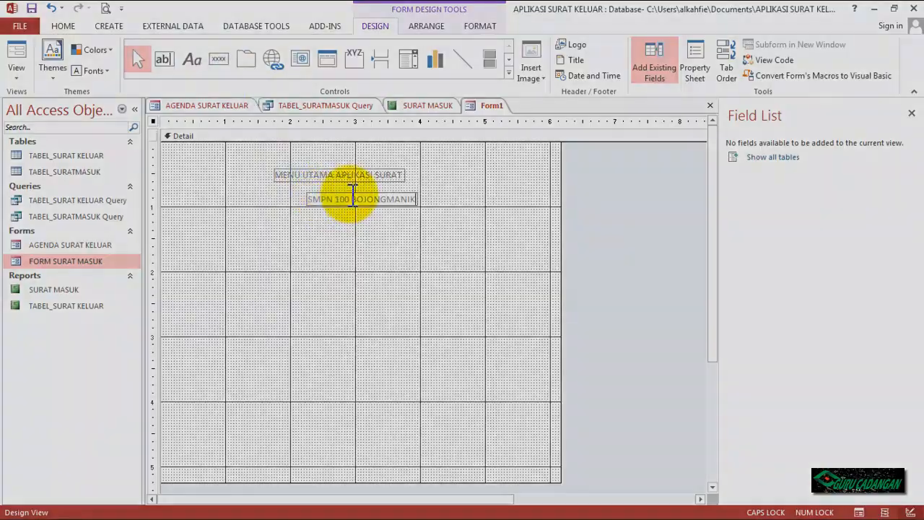